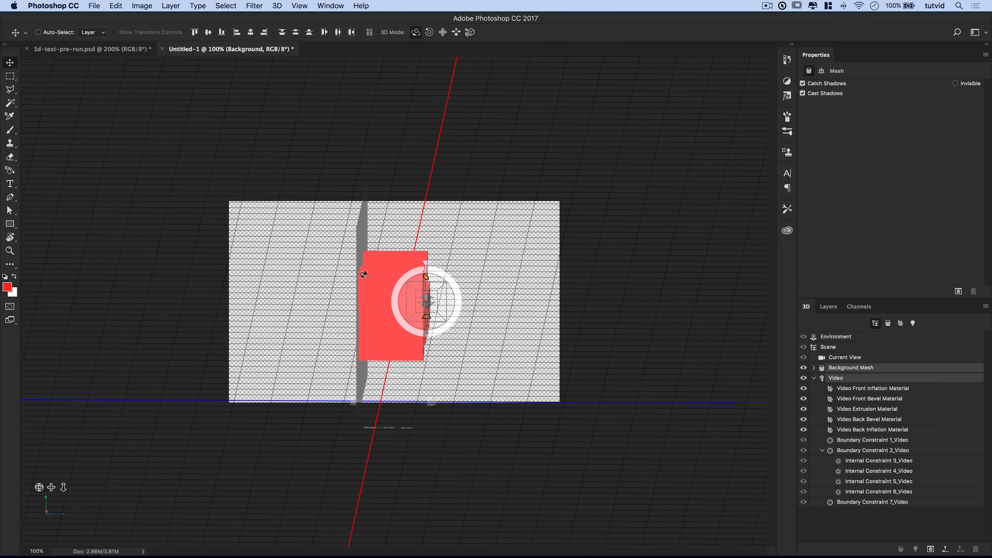
# Step: Select the scene's current camera view and return it to the Default front view in perspective
pyautogui.click(843, 358)
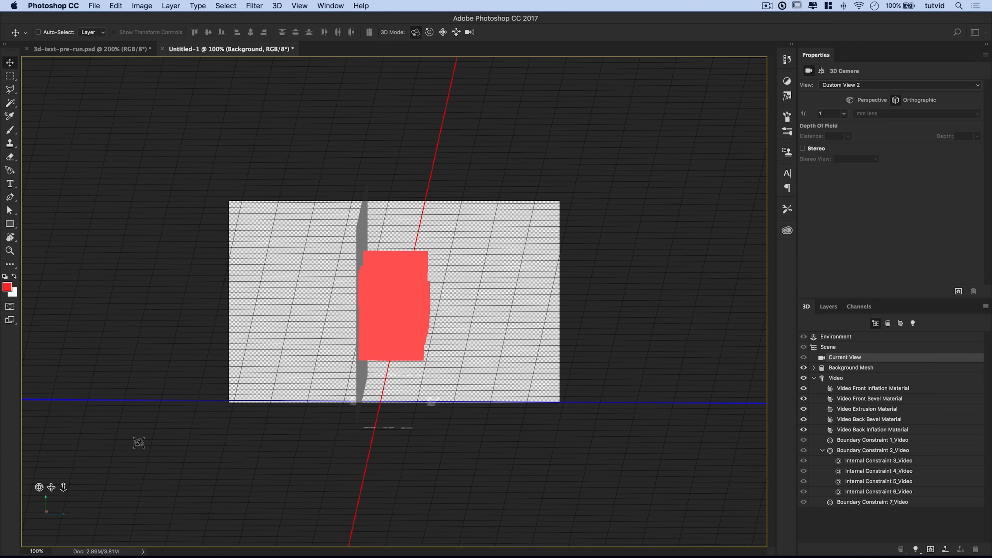
pyautogui.click(47, 504)
pyautogui.click(61, 510)
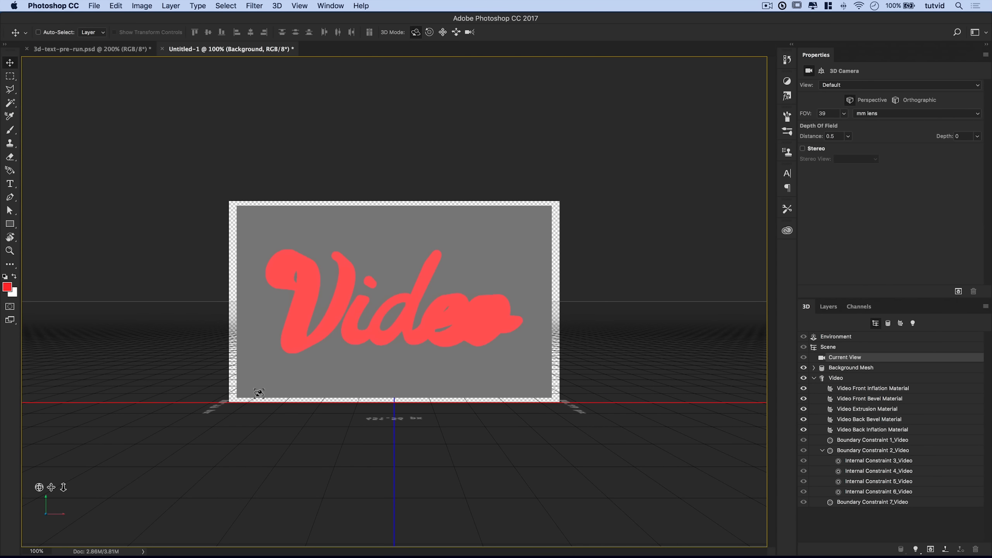
pyautogui.moveTo(370, 277); pyautogui.dragTo(487, 319)
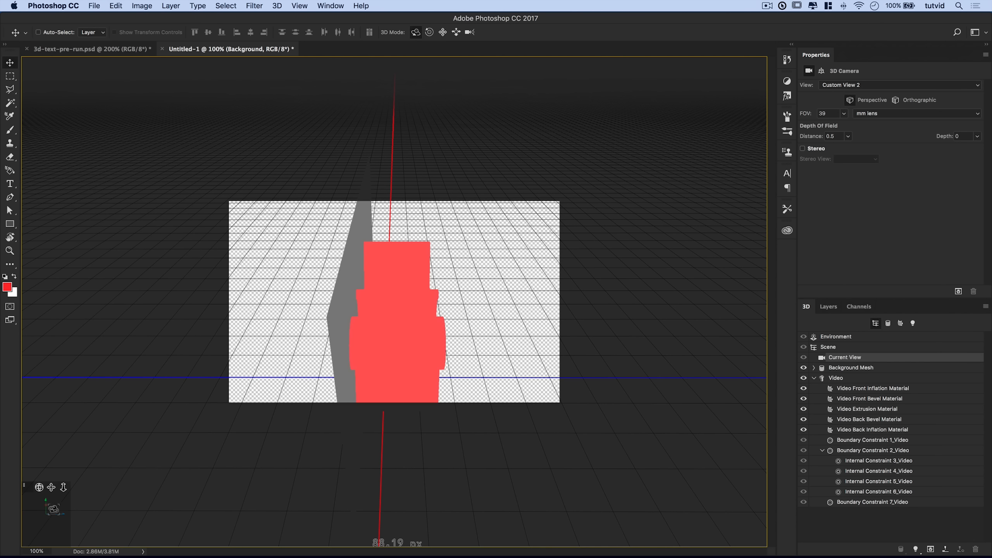
pyautogui.click(52, 507)
pyautogui.click(68, 513)
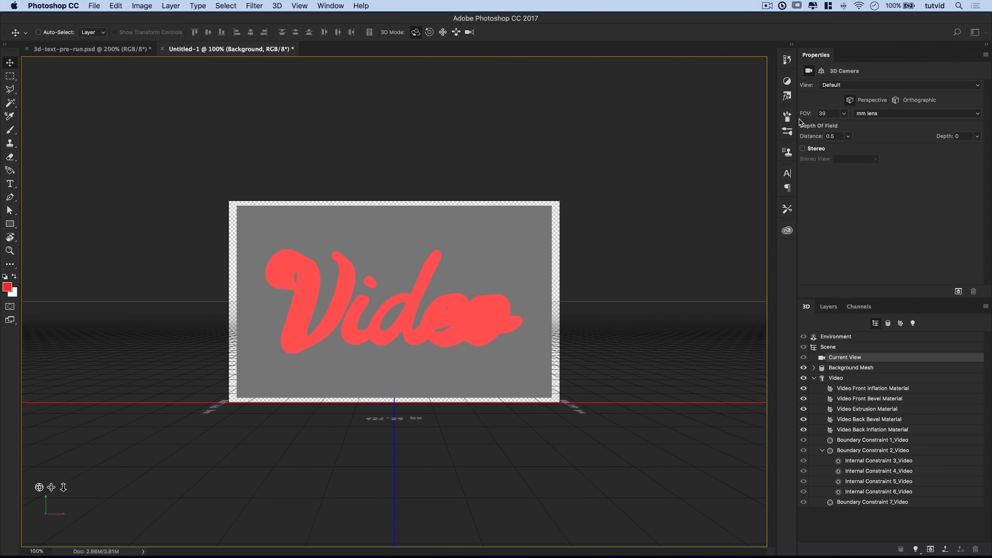
# Step: Try camera Z positions of 1250, 1350 and 1400 pixels, and settle on 1375 so the backdrop fills the canvas
pyautogui.click(823, 72)
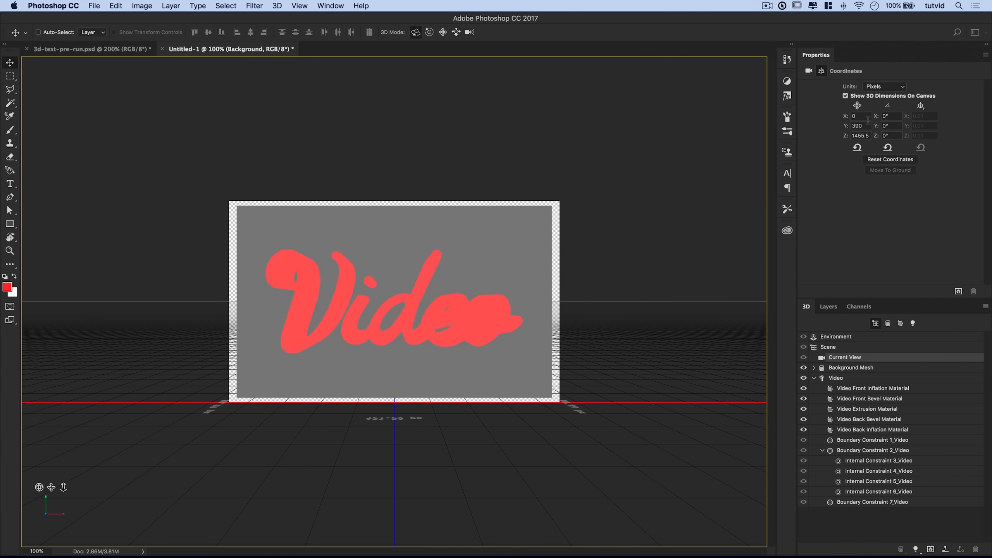
pyautogui.click(858, 136)
pyautogui.write('1250')
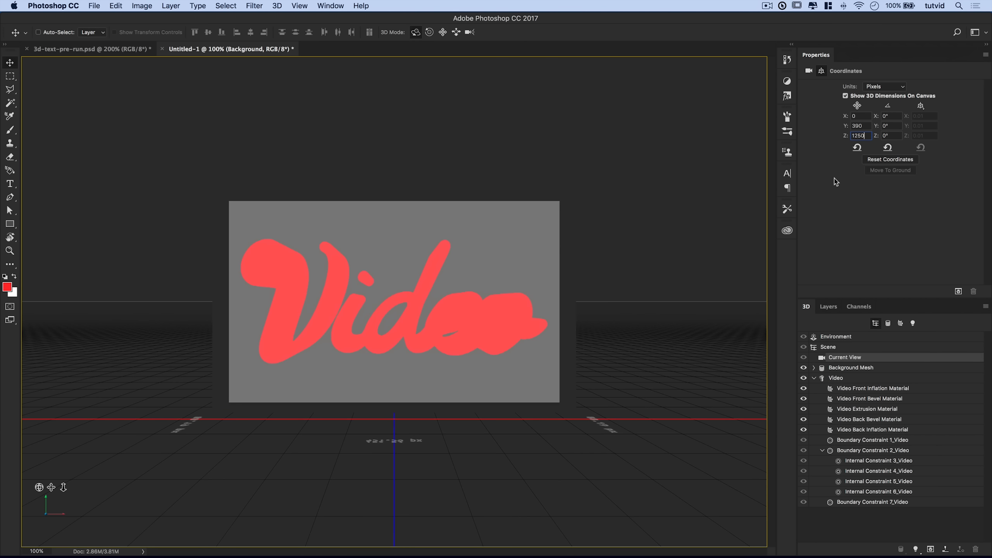
pyautogui.press('BackSpace')
pyautogui.press('BackSpace')
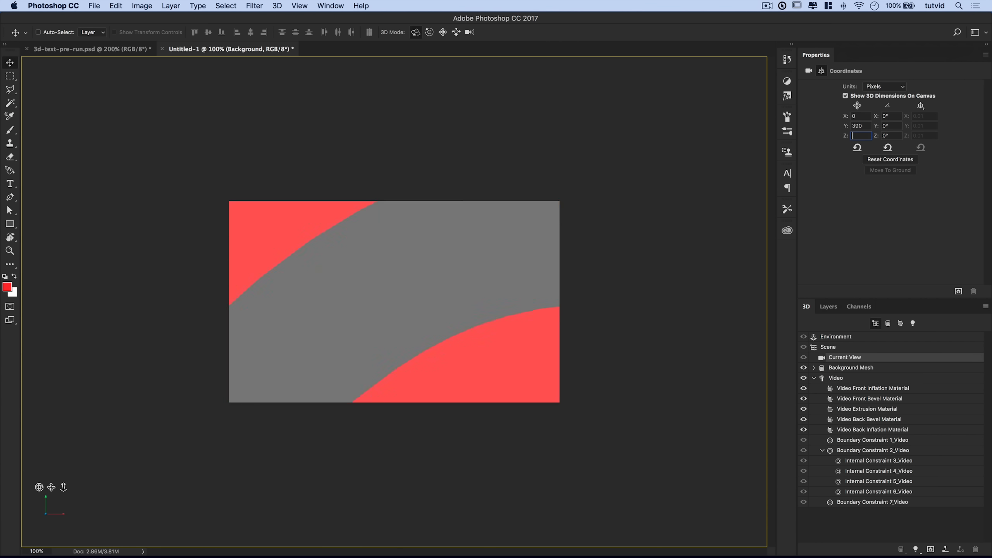
pyautogui.write('0')
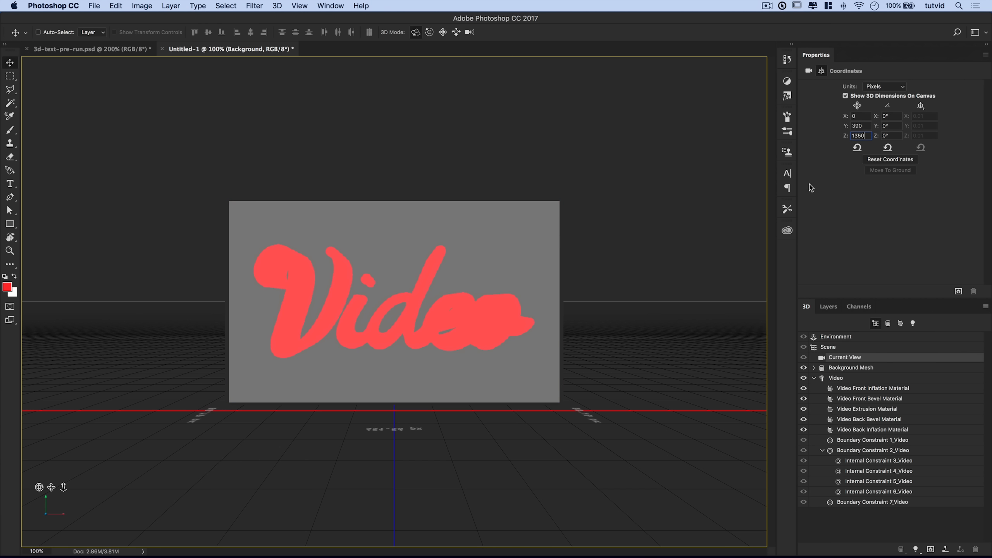
pyautogui.press('BackSpace')
pyautogui.press('BackSpace')
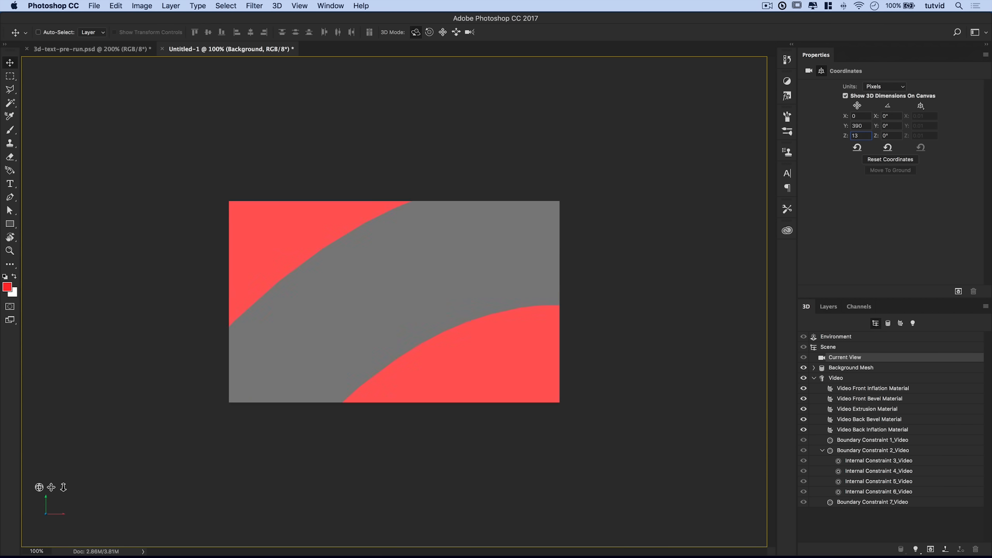
pyautogui.write('2')
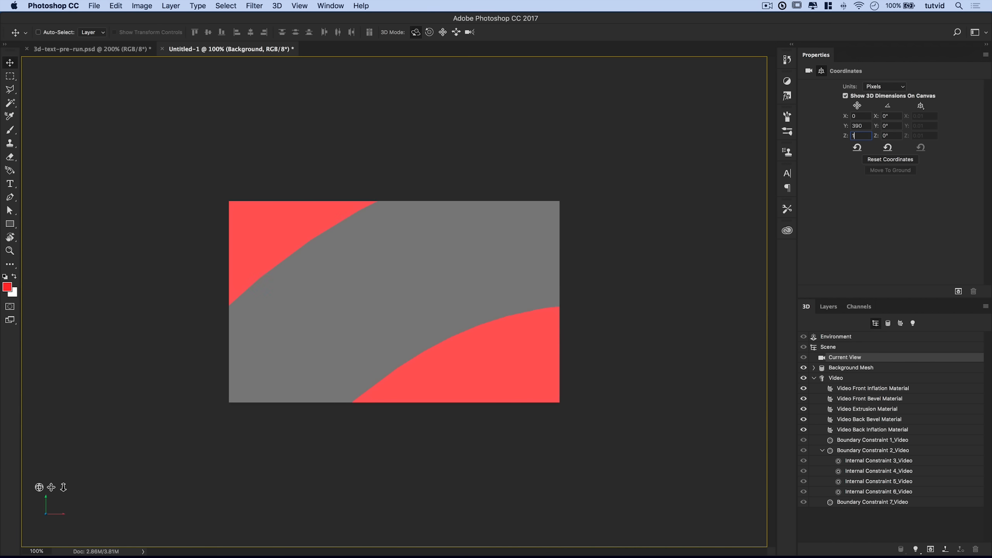
pyautogui.write('400')
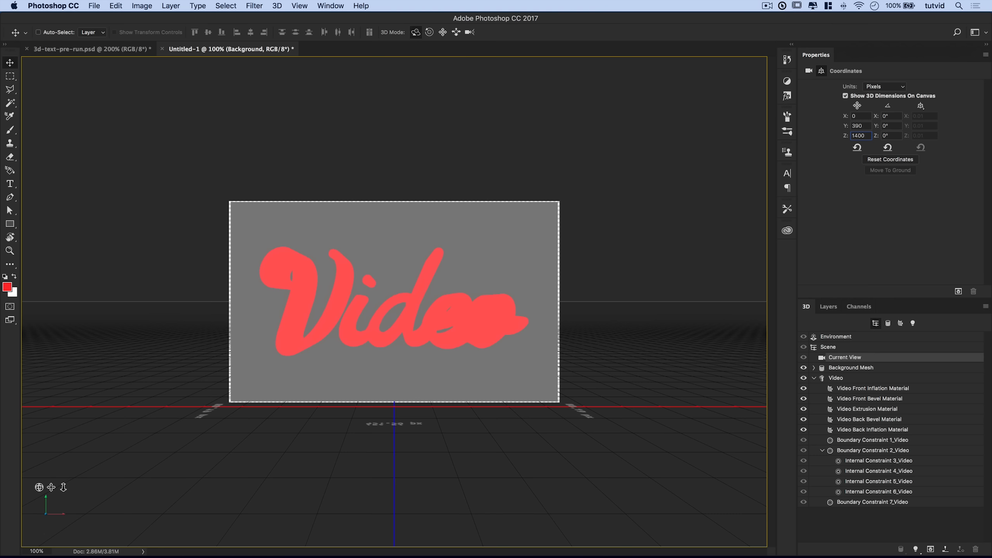
pyautogui.press('Return')
pyautogui.write('1375')
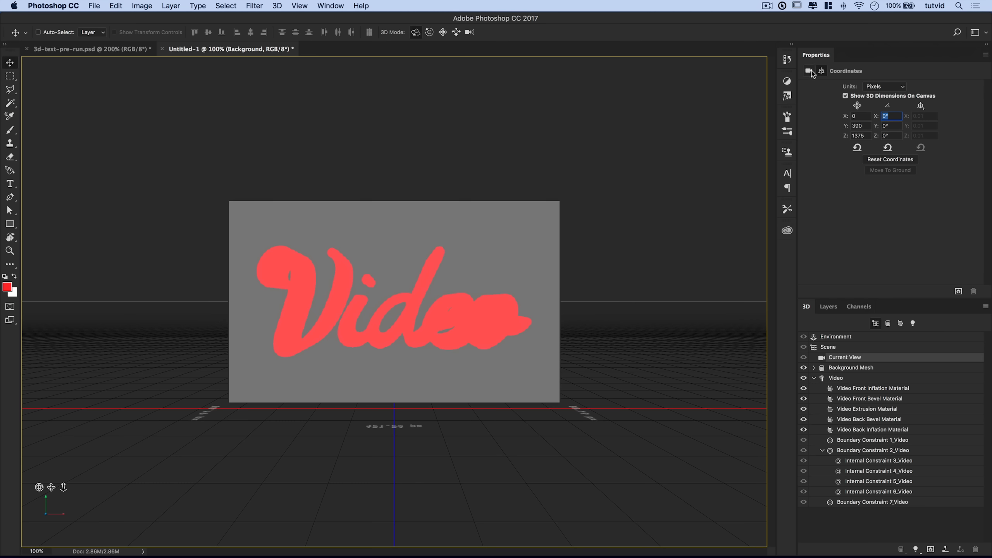
# Step: Set the diffuse color of the Video Front Inflation Material to pure red (R 255, G 0, B 0)
pyautogui.click(852, 379)
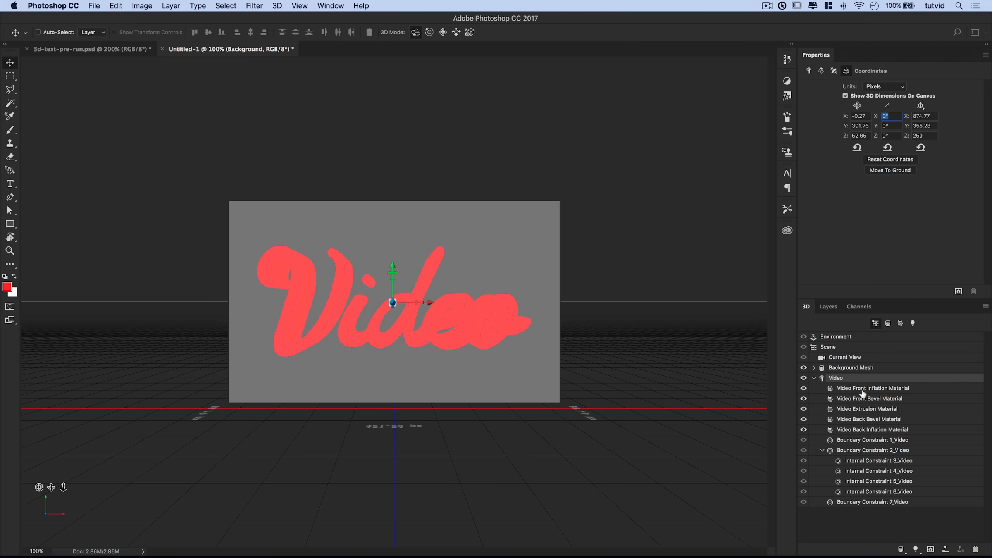
pyautogui.click(858, 390)
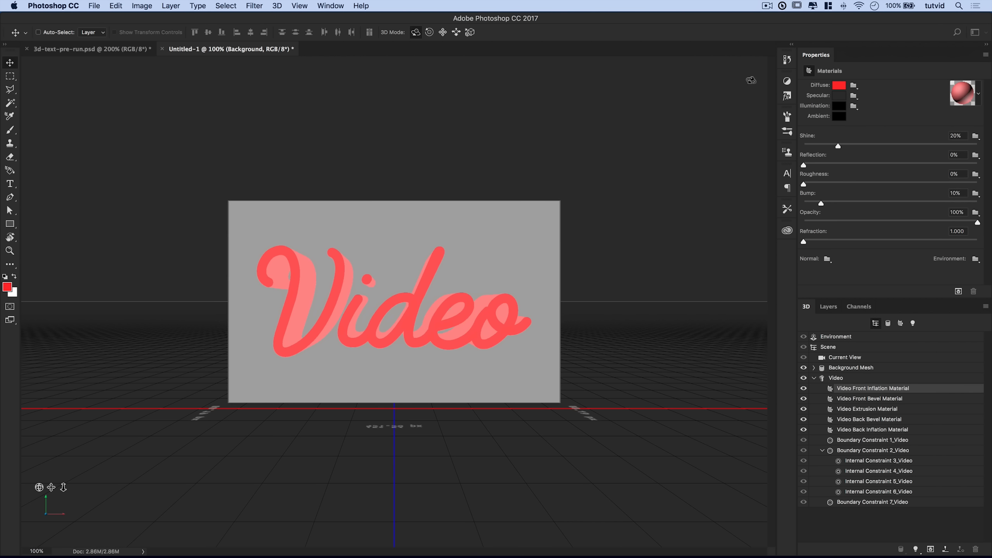
pyautogui.click(840, 86)
pyautogui.moveTo(268, 398); pyautogui.dragTo(280, 379)
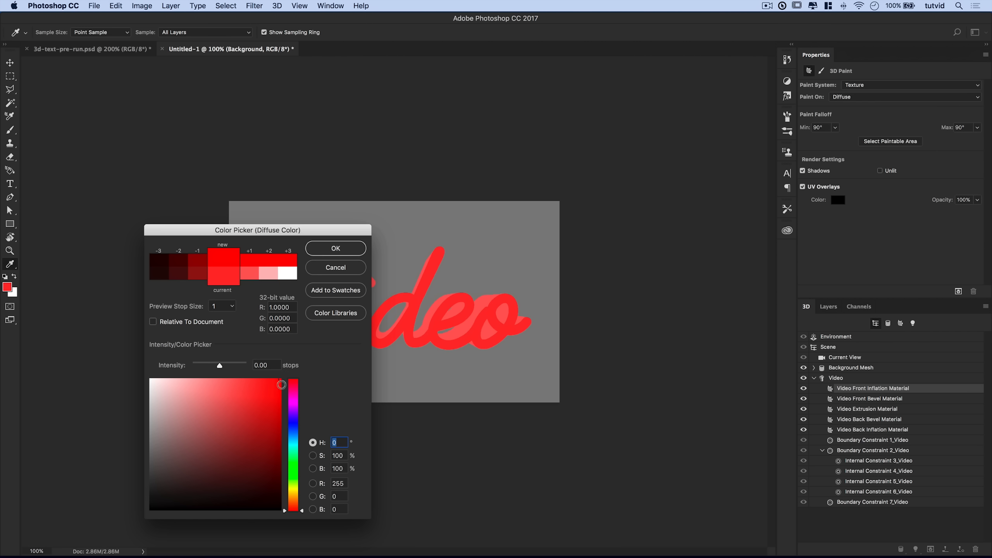
pyautogui.click(336, 249)
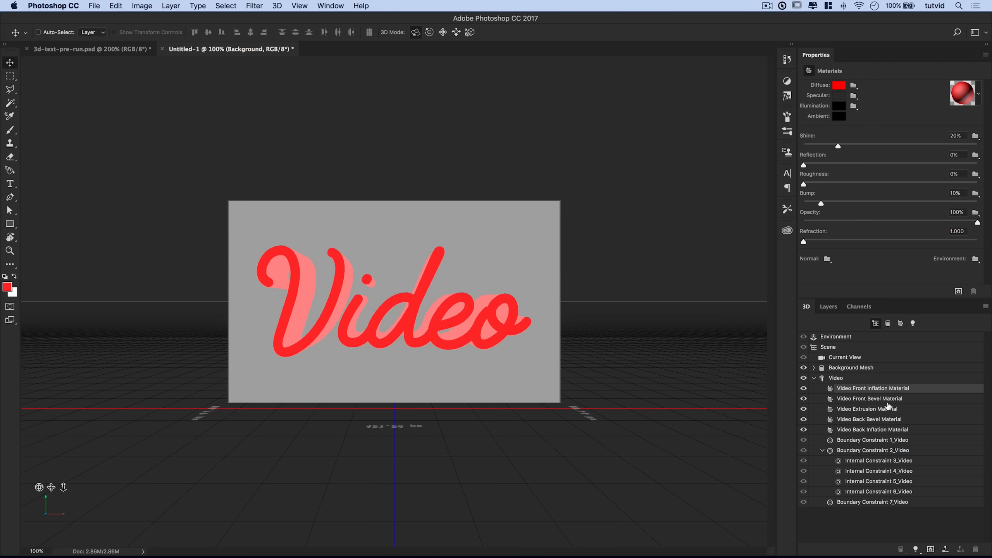
# Step: Set the diffuse color of the Video Extrusion Material to magenta (R 225, G 0, B 169)
pyautogui.click(860, 410)
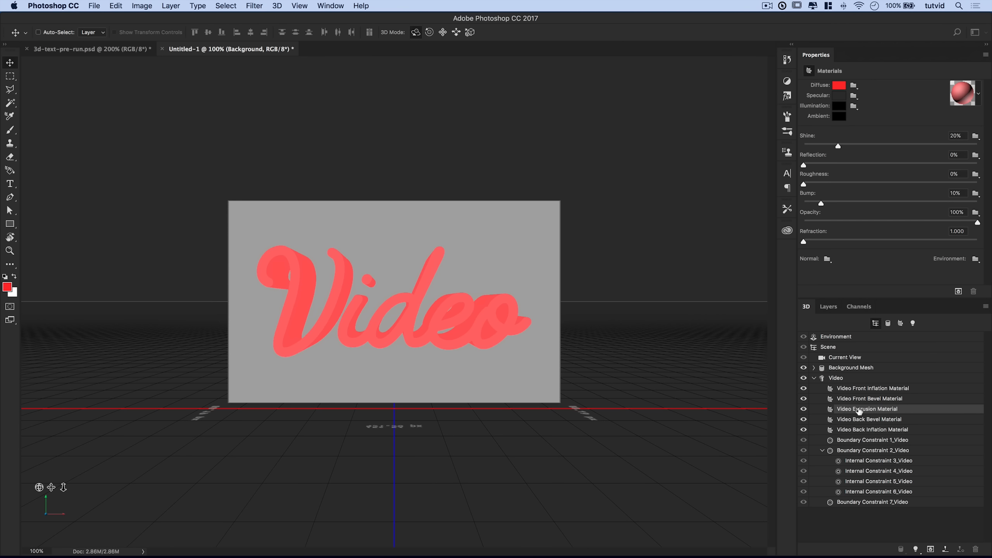
pyautogui.click(839, 86)
pyautogui.moveTo(329, 229); pyautogui.dragTo(650, 152)
pyautogui.click(616, 321)
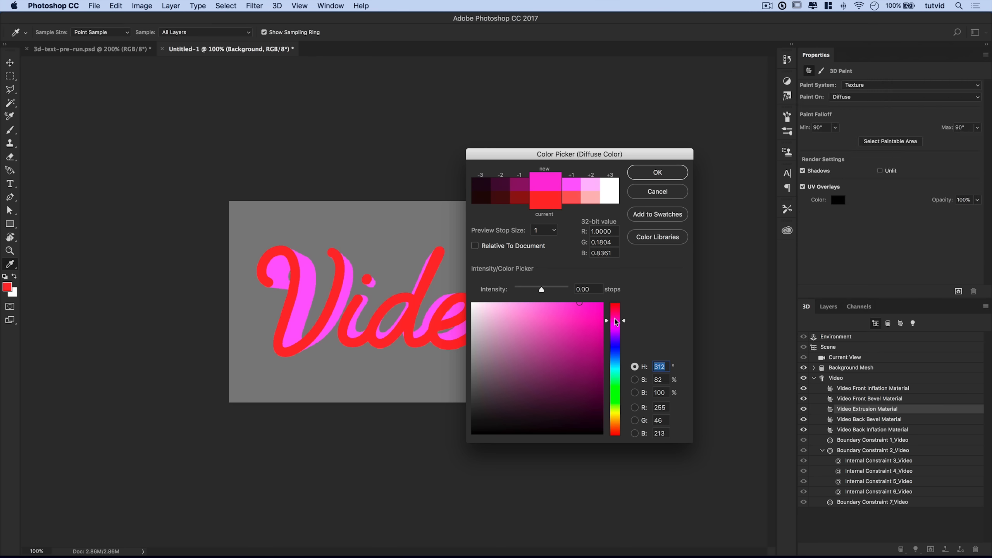
pyautogui.click(601, 318)
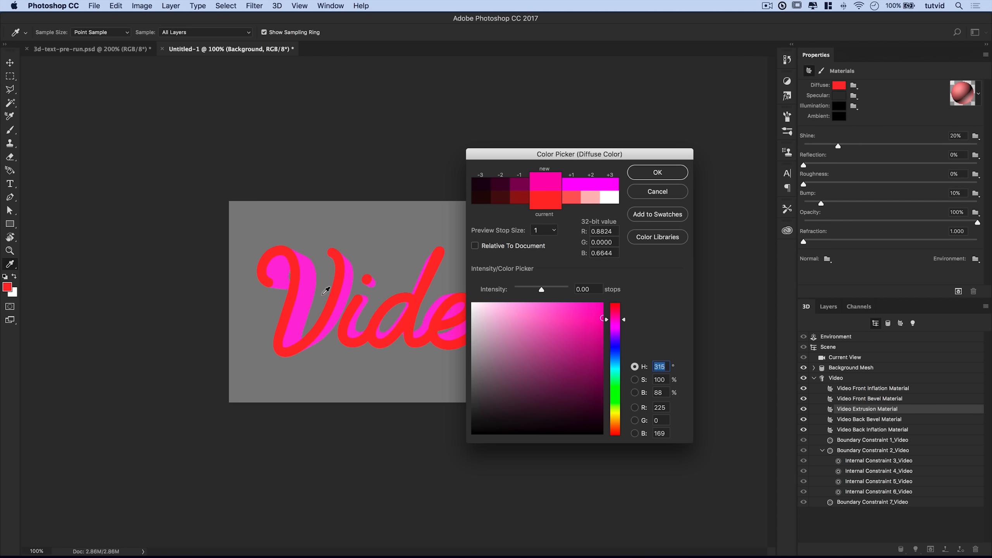
pyautogui.click(665, 176)
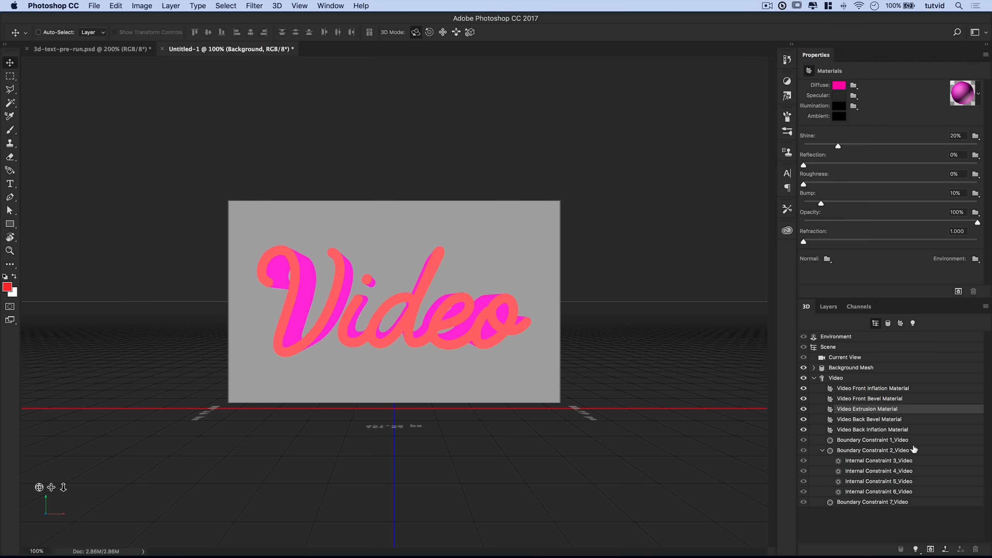
# Step: Bevel the front cap of the Video mesh, trying a width of 50% and settling on 10%
pyautogui.click(857, 399)
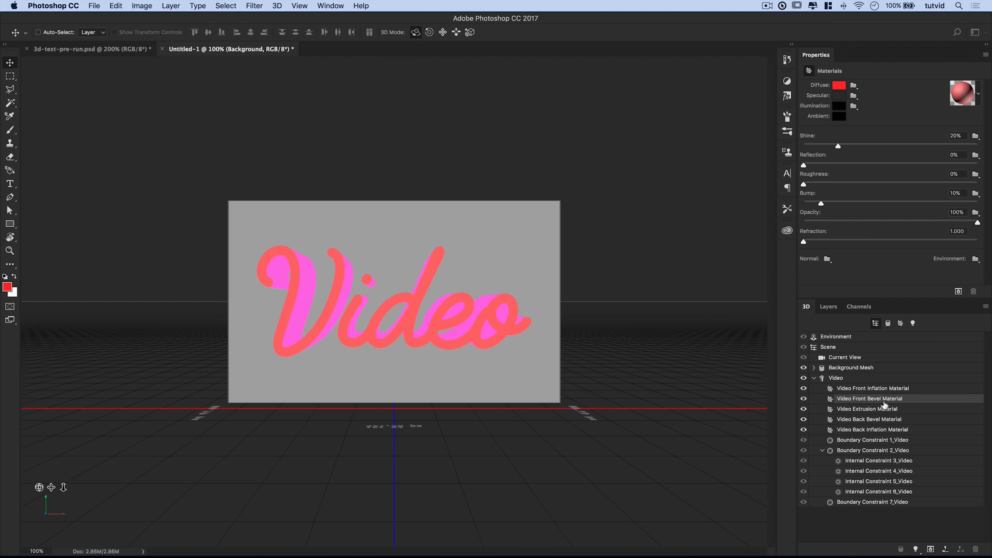
pyautogui.click(836, 378)
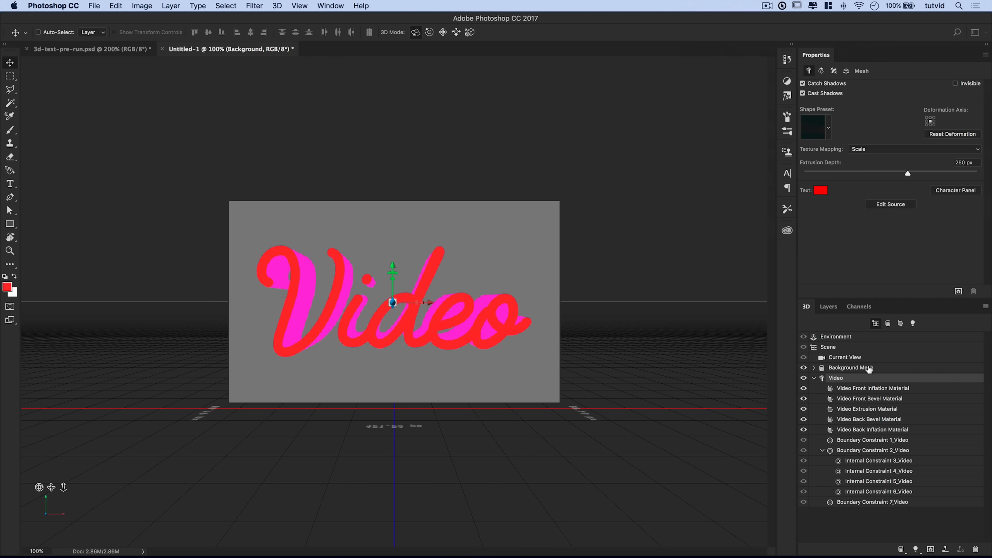
pyautogui.click(856, 359)
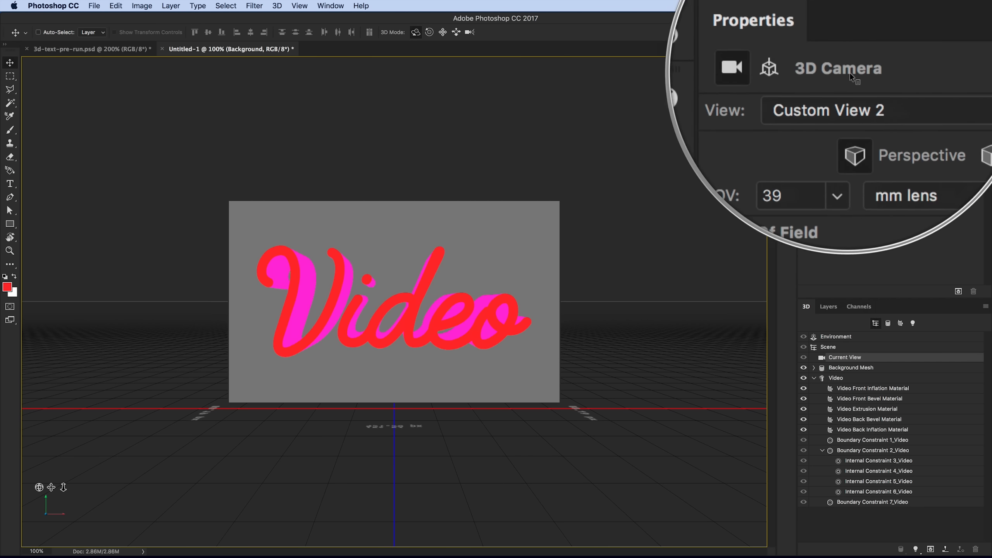
pyautogui.click(842, 380)
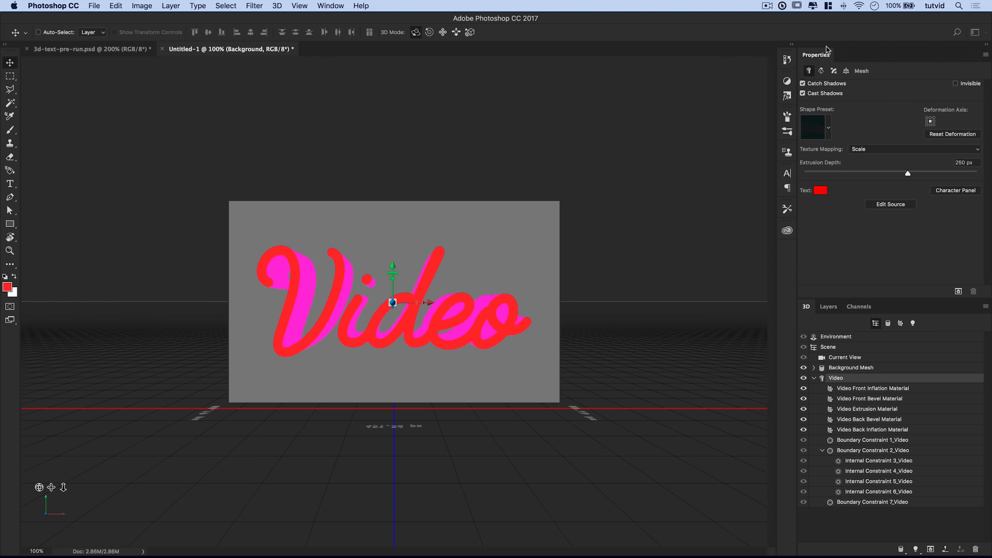
pyautogui.click(835, 71)
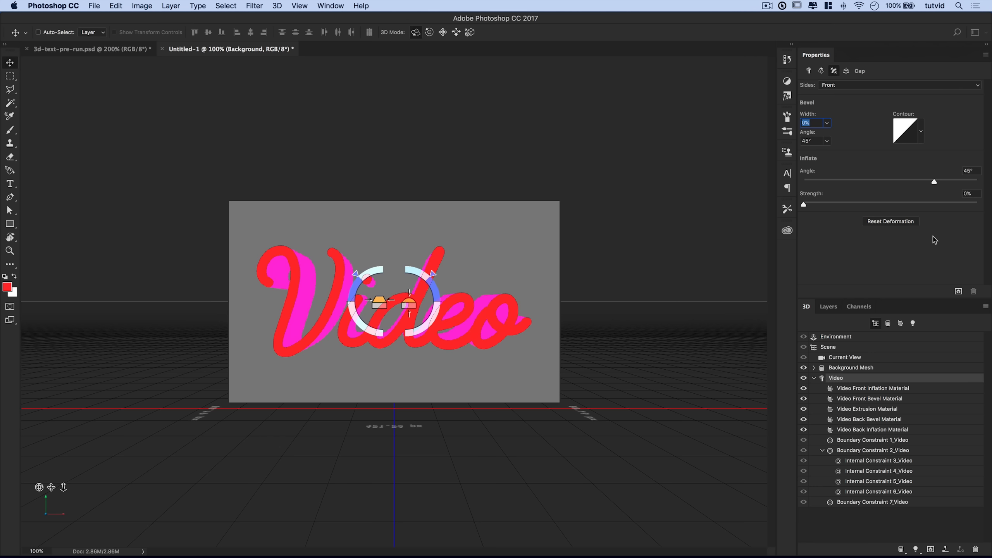
pyautogui.write('50')
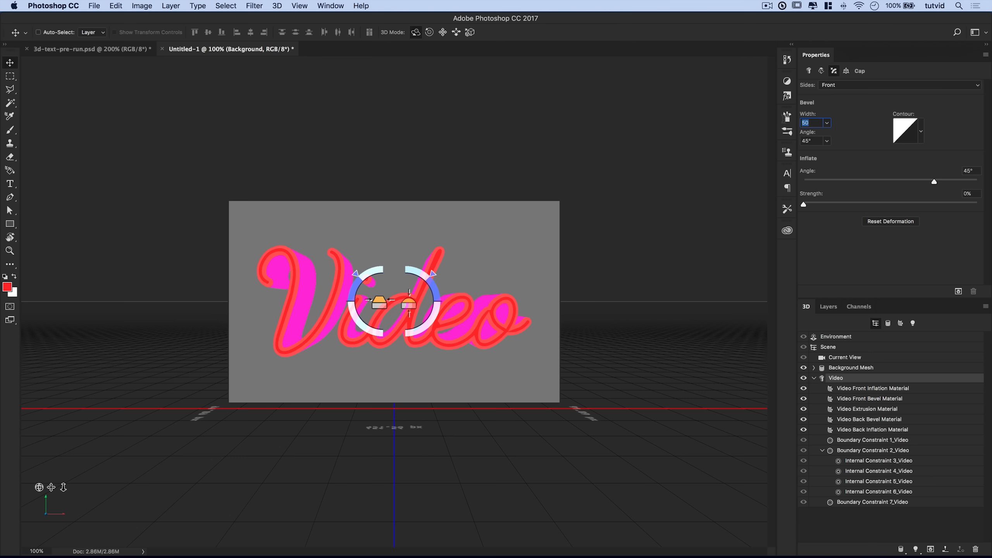
pyautogui.write('10')
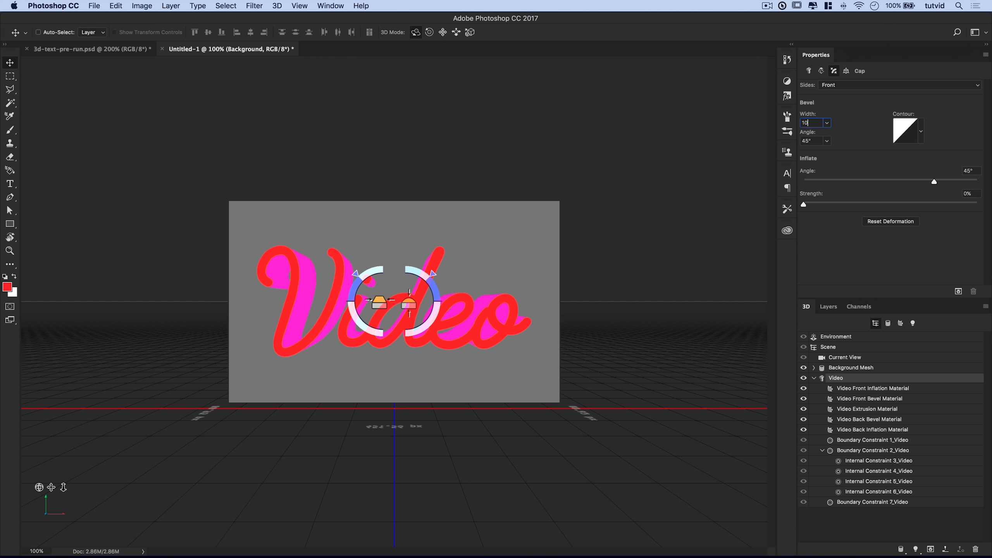
pyautogui.press('Tab')
# Step: Set the diffuse color of the Video Front Bevel Material to light red (R 255, G 83, B 83)
pyautogui.click(837, 409)
pyautogui.click(862, 400)
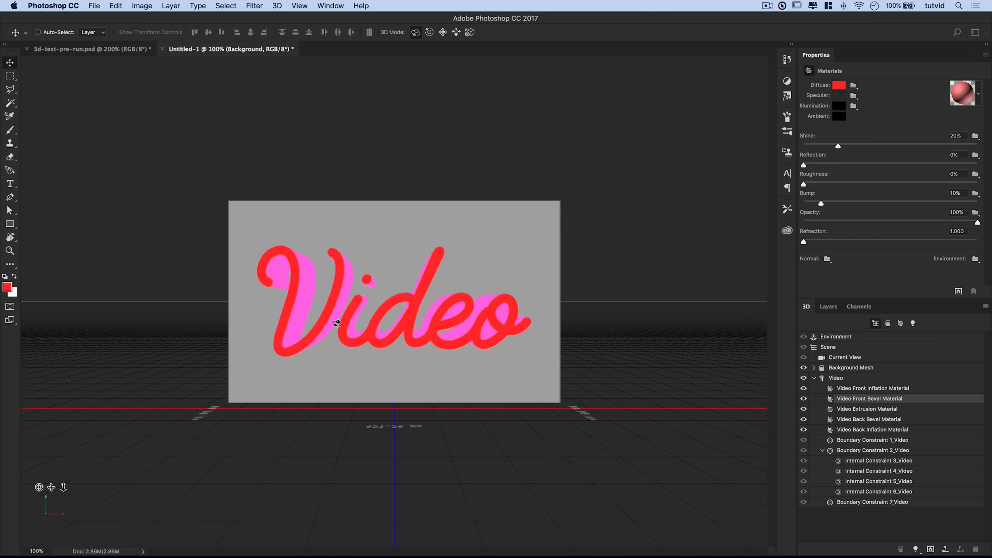
pyautogui.click(839, 86)
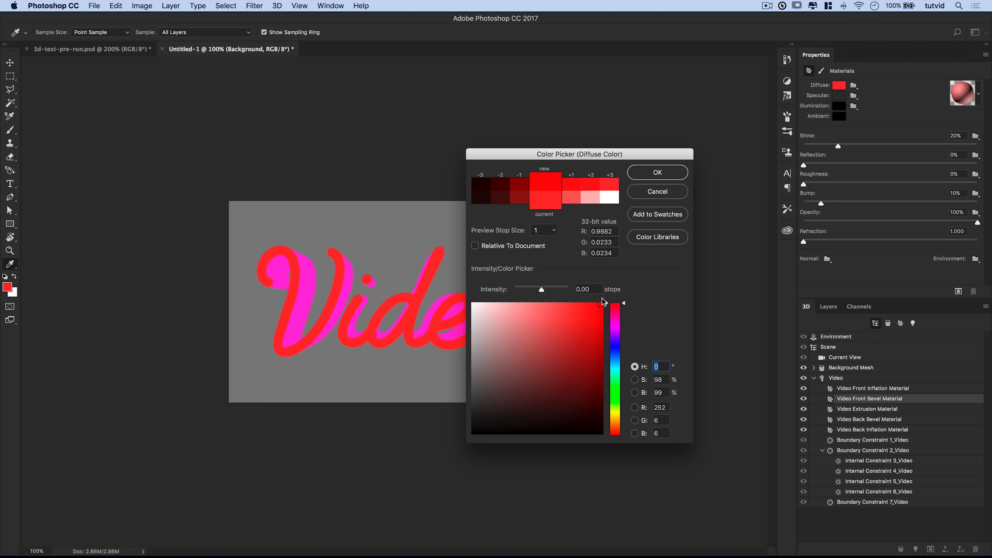
pyautogui.click(543, 303)
pyautogui.moveTo(543, 303); pyautogui.dragTo(551, 302)
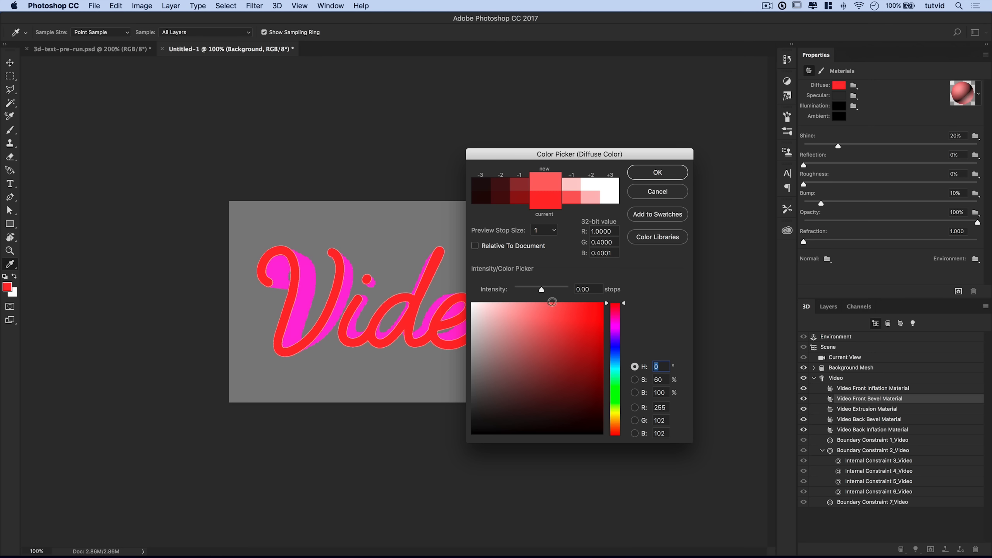
pyautogui.moveTo(552, 306); pyautogui.dragTo(560, 303)
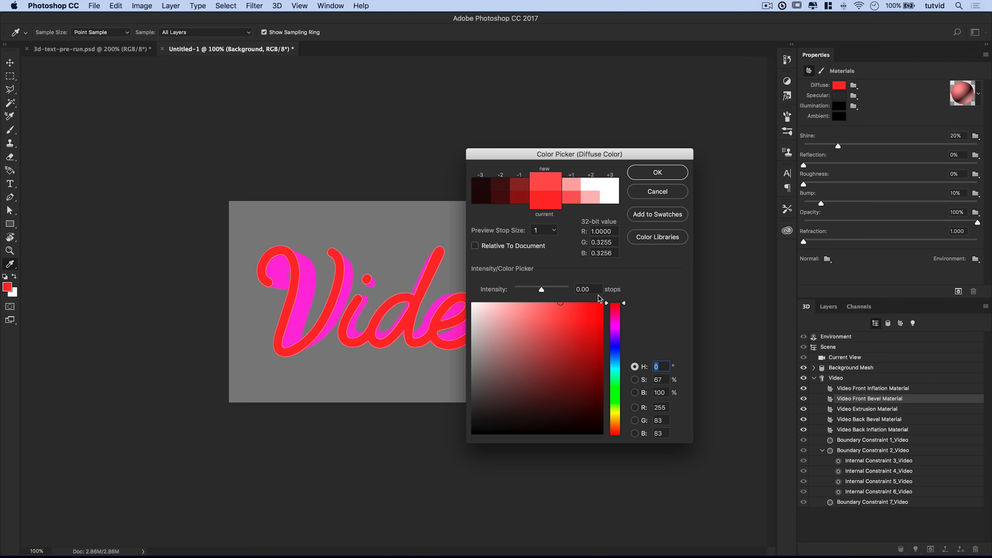
pyautogui.click(675, 175)
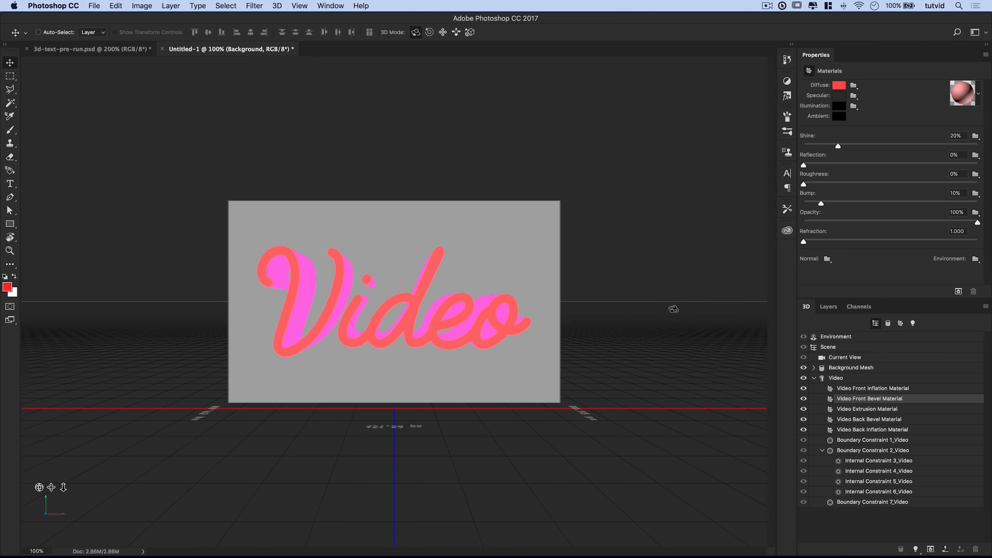
# Step: Create a new white image-based light texture for the Environment, 1280 x 780 pixels at 72 pixels/inch
pyautogui.click(837, 339)
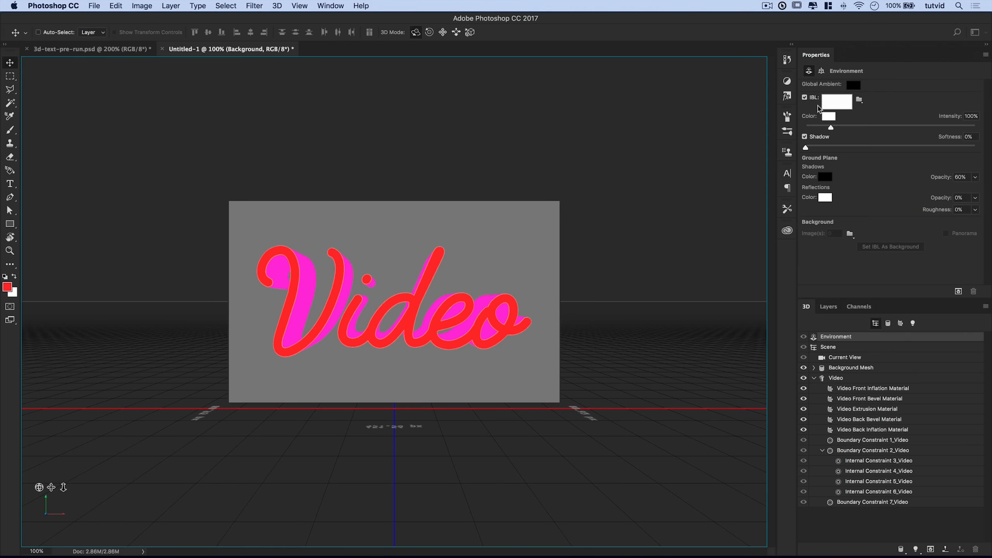
pyautogui.click(860, 100)
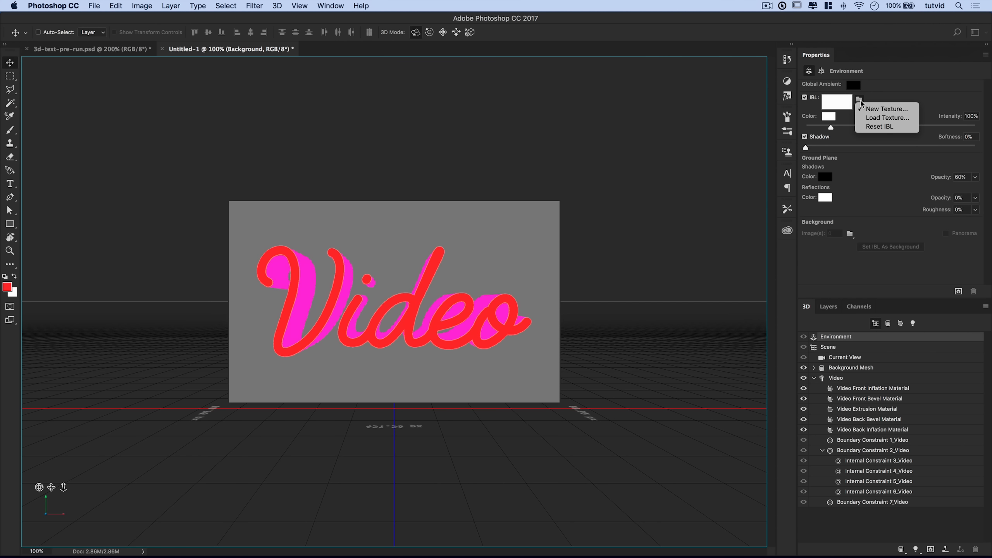
pyautogui.click(884, 109)
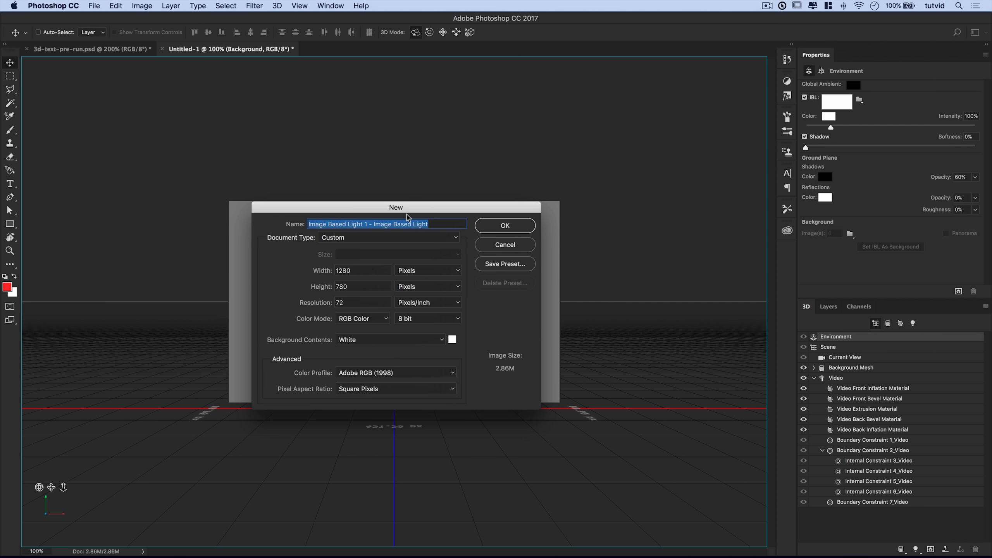
pyautogui.click(523, 230)
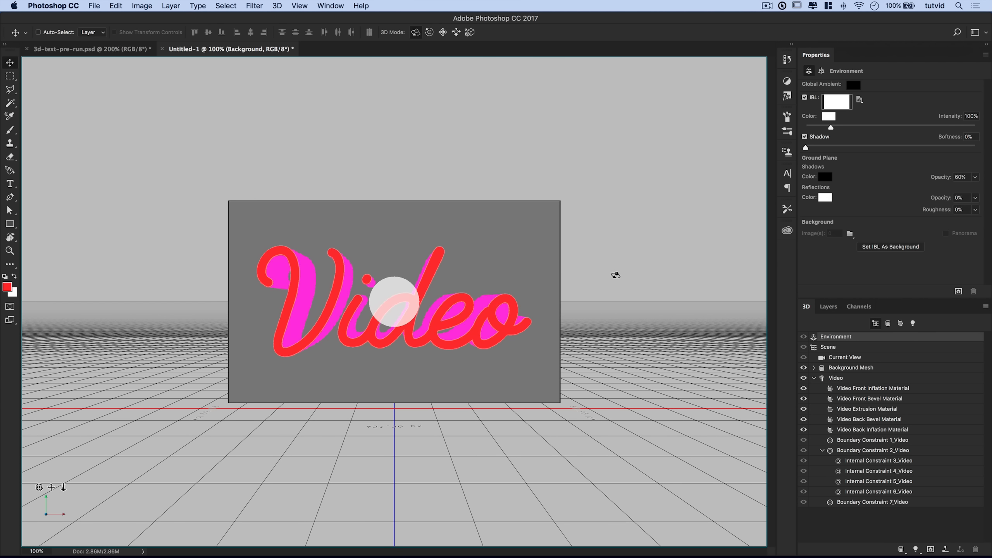
# Step: Open the Environment's image-based light texture for editing and show its layers
pyautogui.click(861, 101)
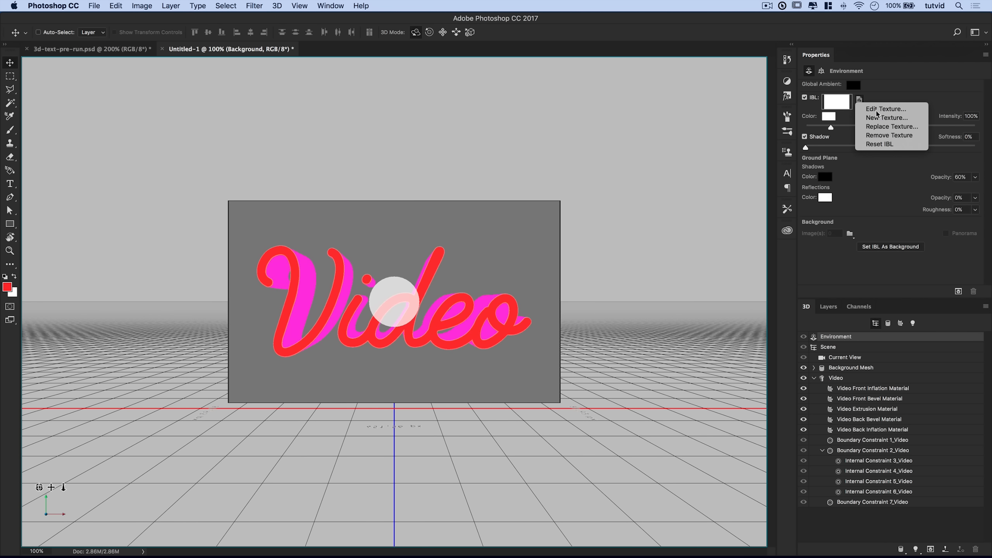
pyautogui.click(886, 109)
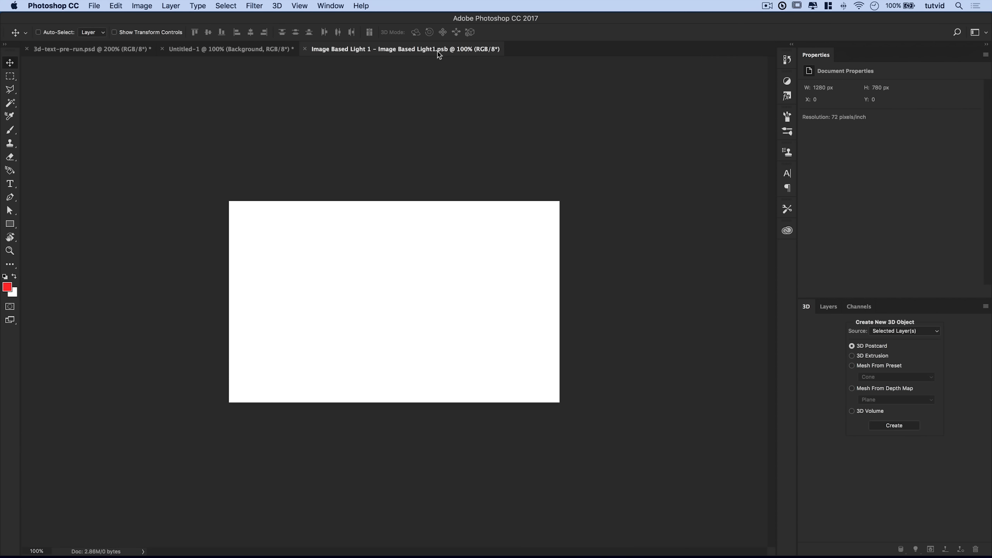
pyautogui.click(829, 307)
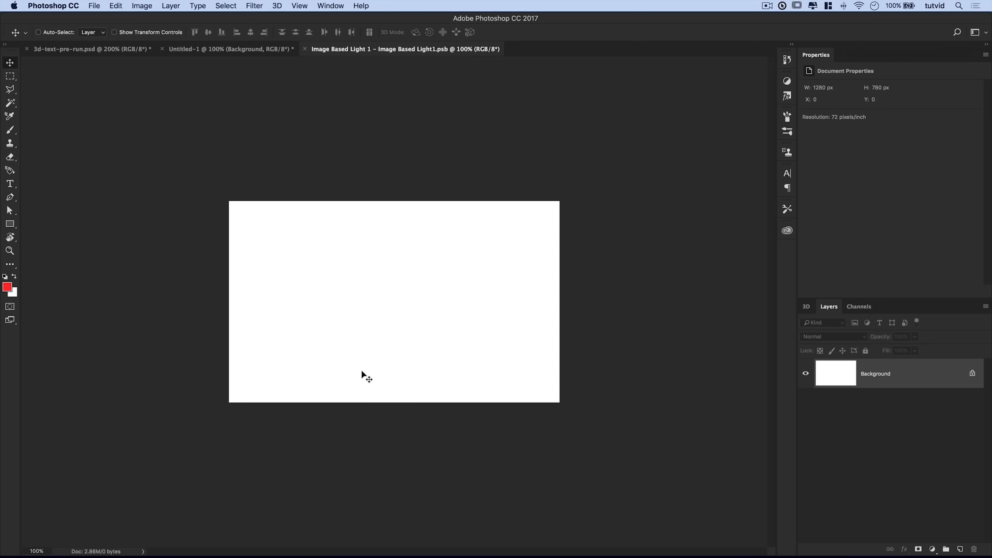
# Step: Invert about the lower three-fifths of the light texture from white to black, and clear the selection
pyautogui.click(10, 77)
pyautogui.moveTo(204, 403); pyautogui.dragTo(586, 280)
pyautogui.moveTo(567, 409); pyautogui.dragTo(204, 279)
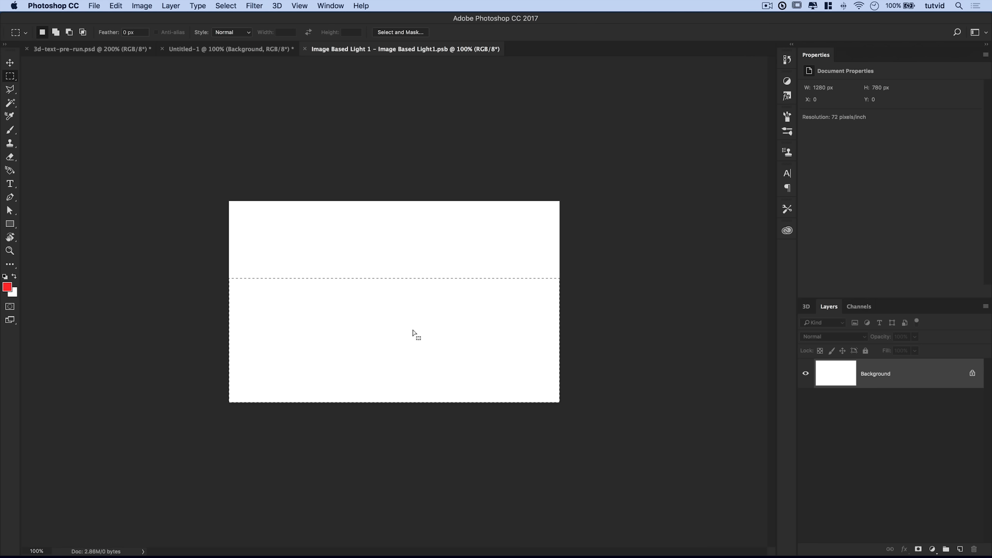
pyautogui.click(141, 5)
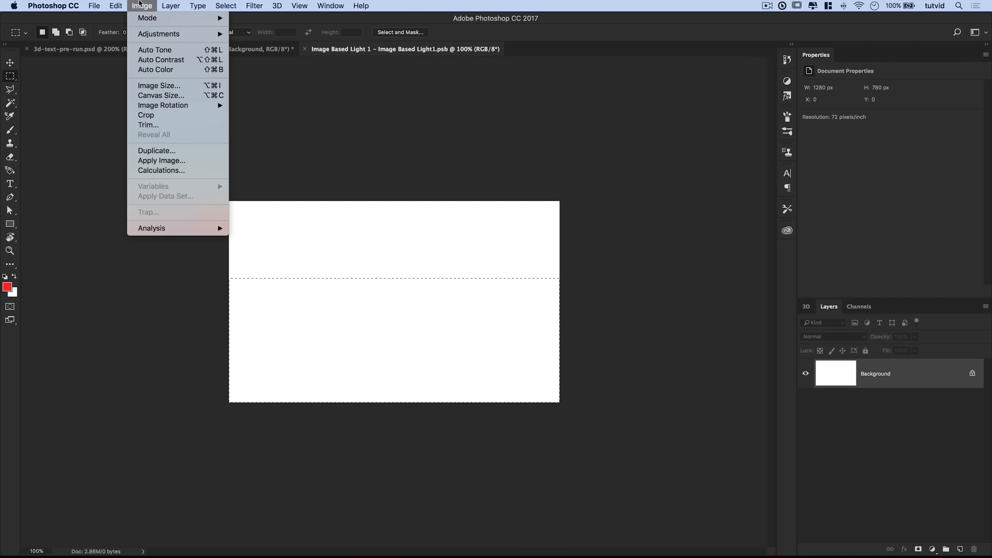
pyautogui.moveTo(160, 35)
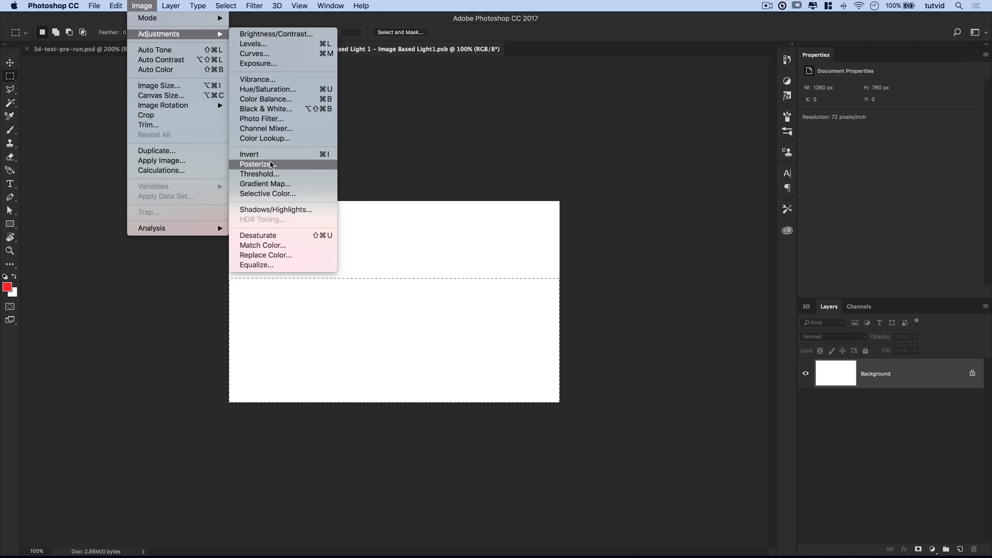
pyautogui.click(261, 156)
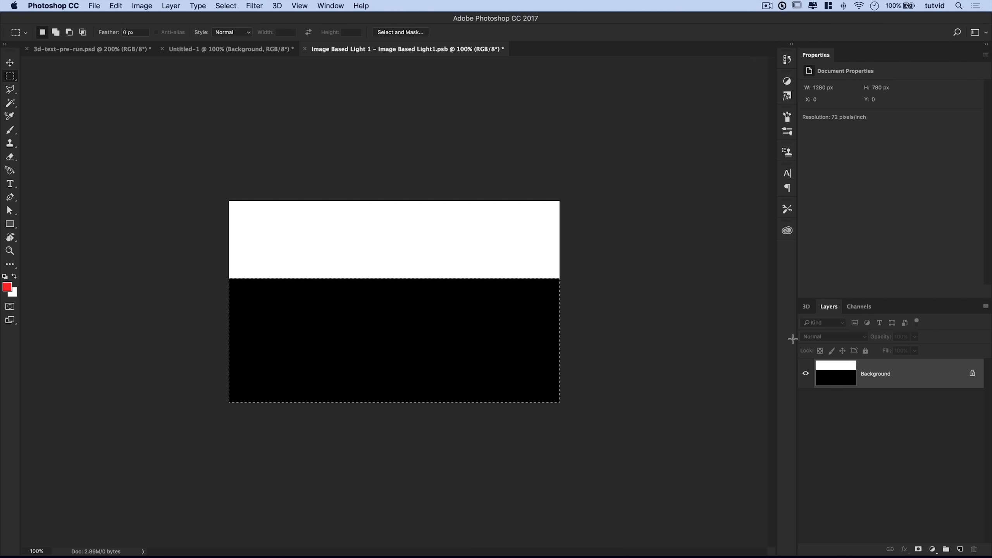
pyautogui.press('super+d')
# Step: Apply Levels to the light texture with output levels of 65 and 195
pyautogui.click(141, 5)
pyautogui.moveTo(176, 34)
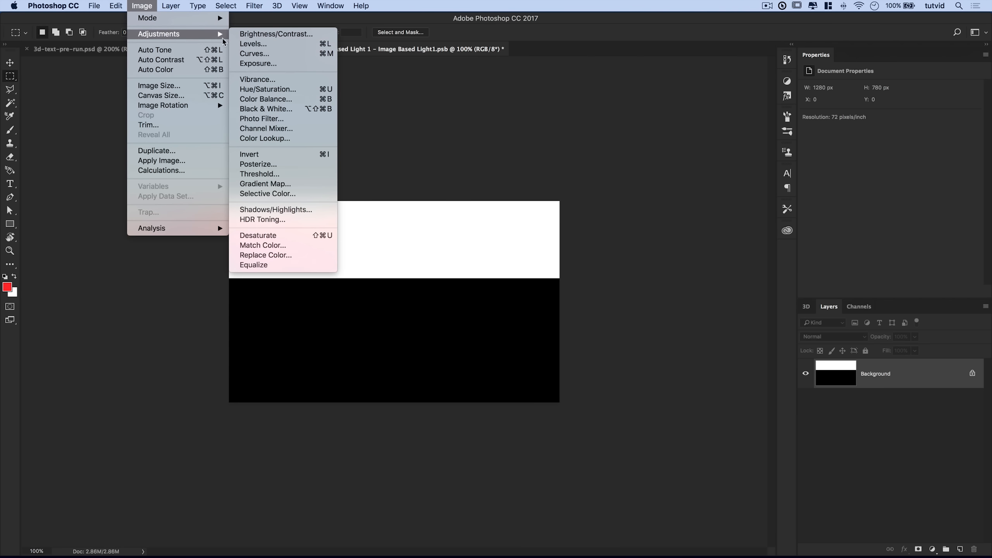
pyautogui.click(268, 44)
pyautogui.moveTo(314, 135); pyautogui.dragTo(712, 212)
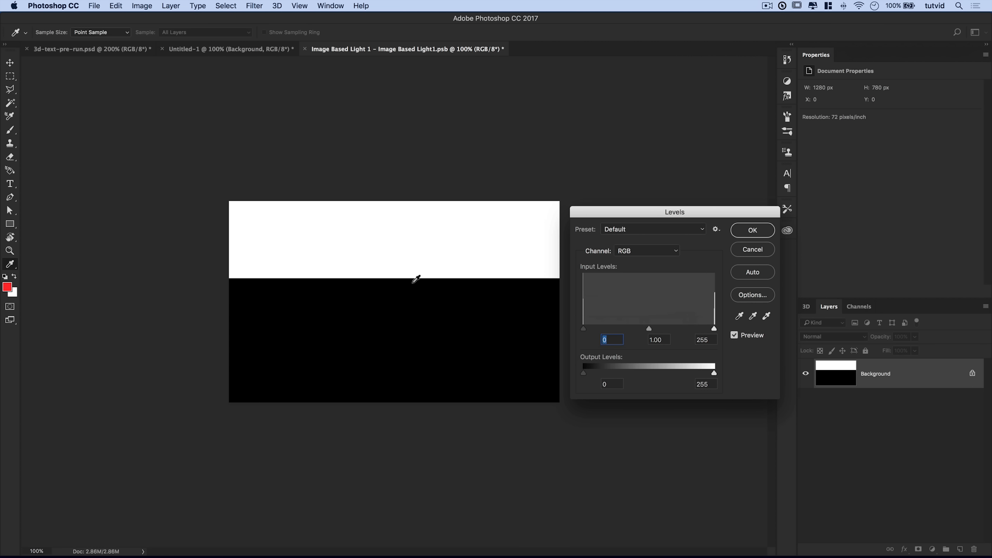
pyautogui.moveTo(704, 215); pyautogui.dragTo(707, 215)
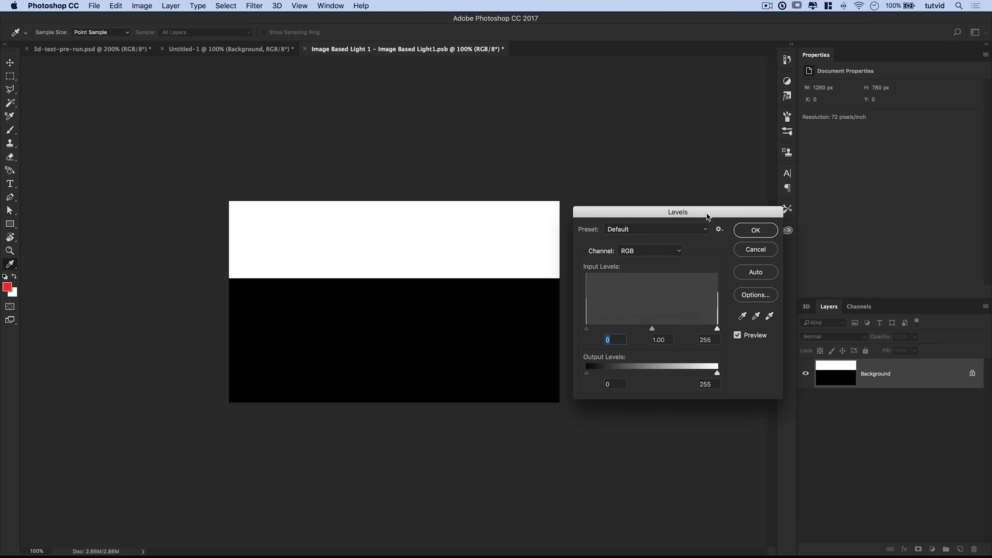
pyautogui.click(612, 384)
pyautogui.write('65')
pyautogui.press('Tab')
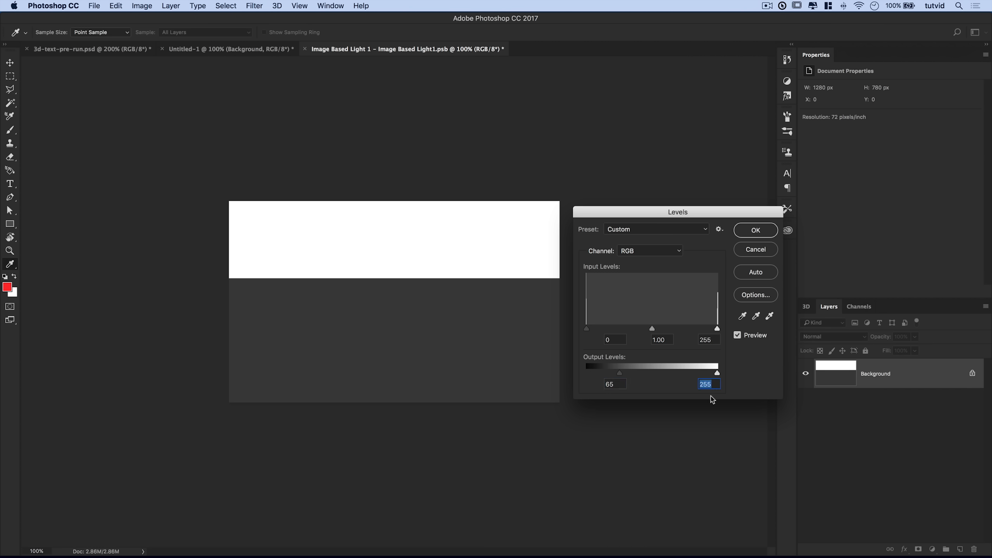
pyautogui.write('195')
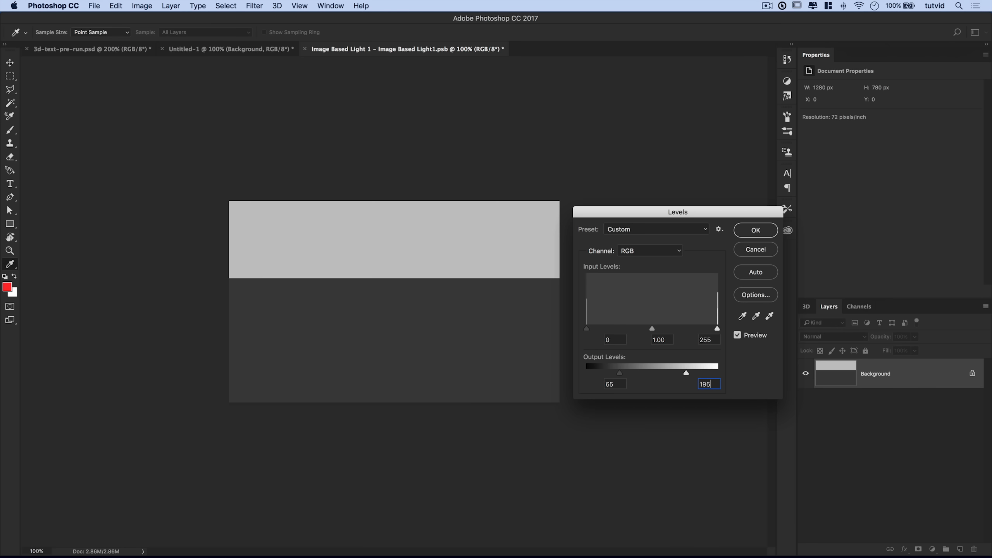
pyautogui.click(756, 232)
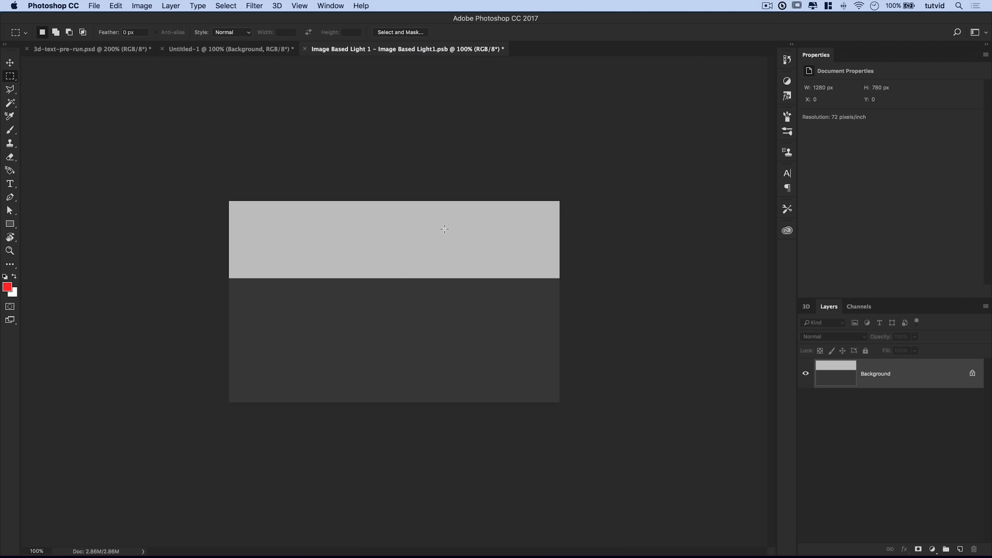
# Step: Save and close the light texture document, and collapse the Video mesh in the 3D scene list
pyautogui.click(95, 6)
pyautogui.click(142, 102)
pyautogui.press('super+w')
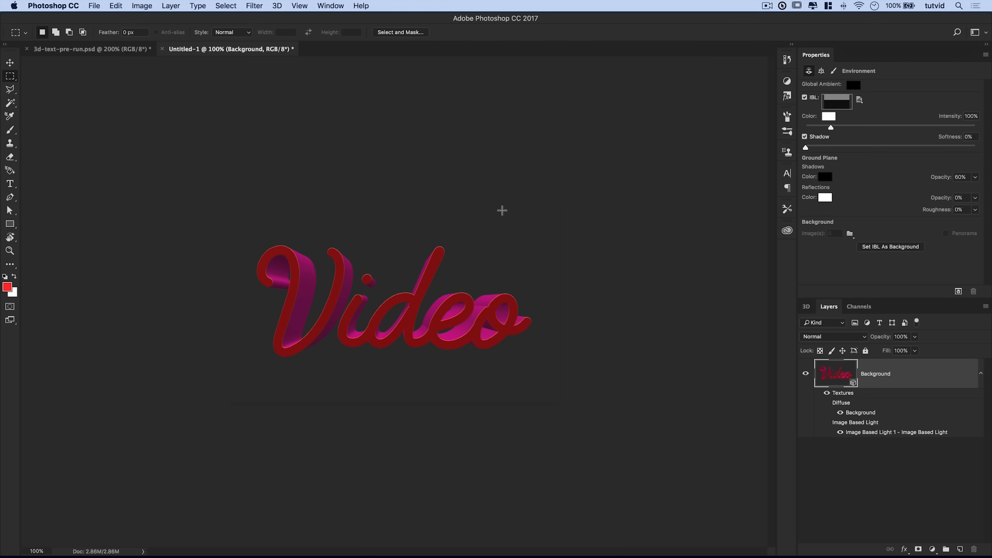
pyautogui.click(806, 307)
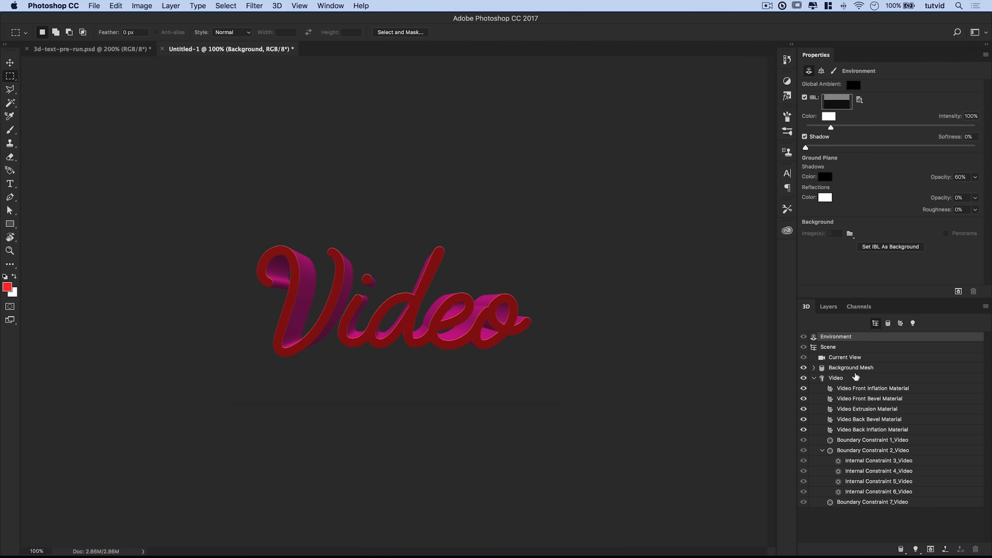
pyautogui.click(814, 378)
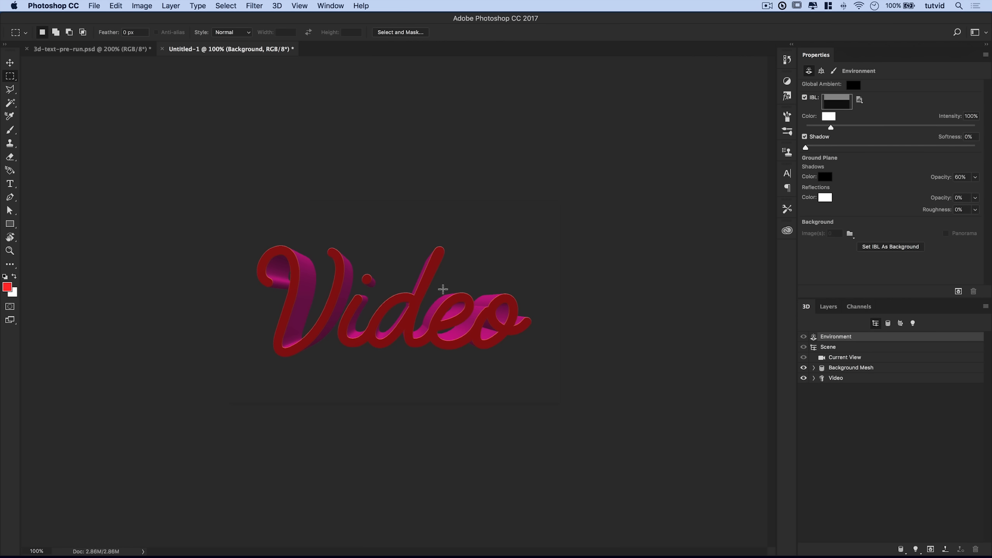
# Step: Set the ray tracer's High Quality Threshold to 6 in the 3D preferences
pyautogui.click(55, 4)
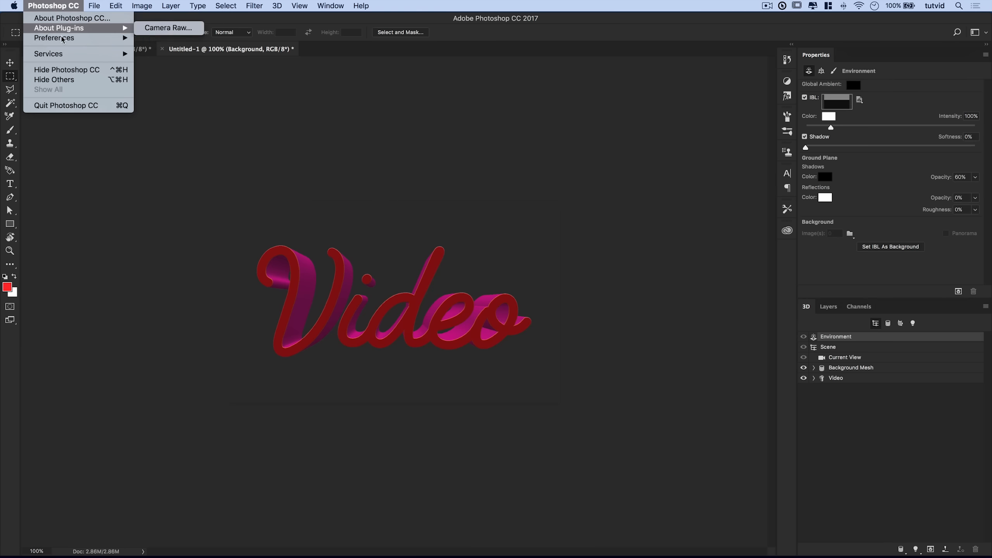
pyautogui.moveTo(61, 41)
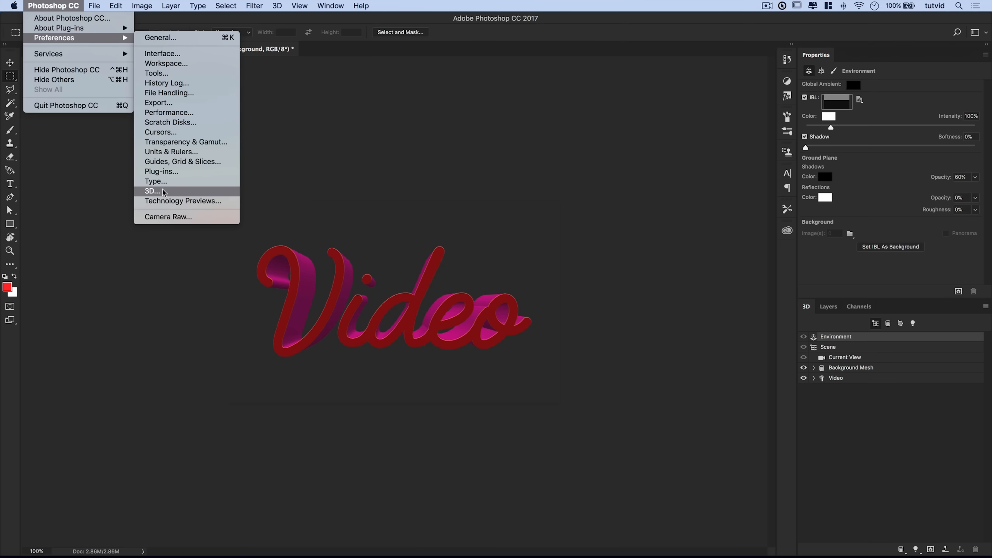
pyautogui.click(154, 195)
pyautogui.moveTo(576, 117); pyautogui.dragTo(666, 99)
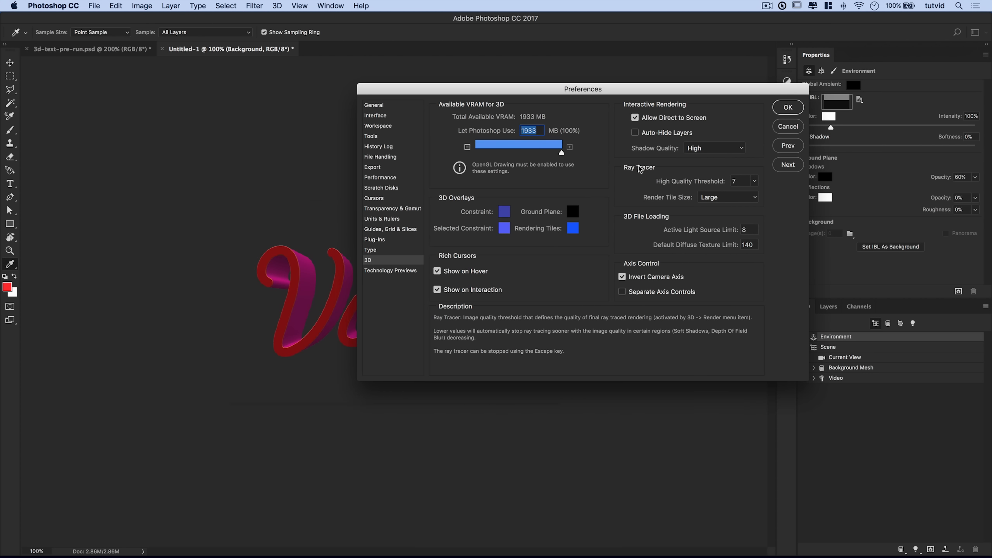
pyautogui.hotkey('ctrl', 'm')
pyautogui.click(755, 181)
pyautogui.click(745, 180)
pyautogui.moveTo(744, 181); pyautogui.dragTo(705, 175)
pyautogui.write('6')
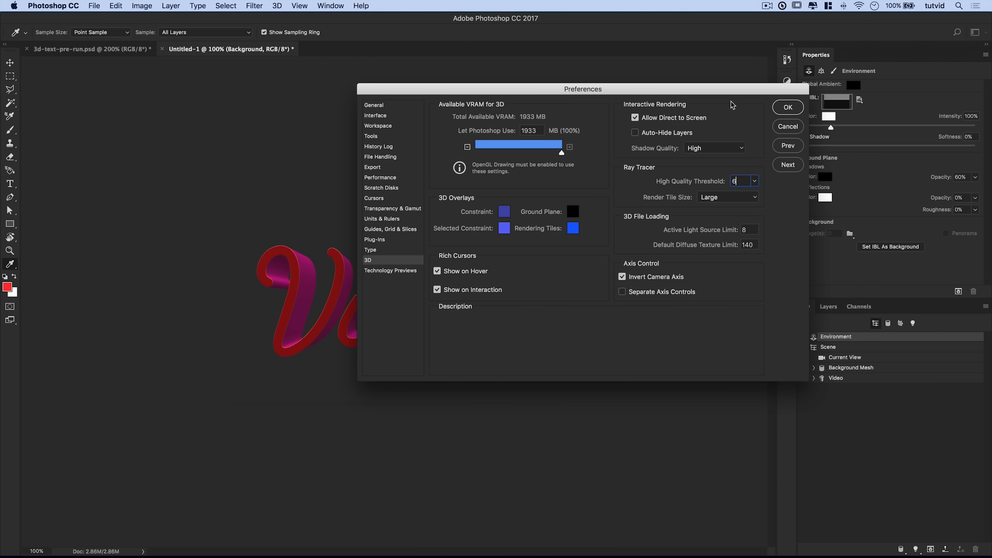
pyautogui.moveTo(622, 88); pyautogui.dragTo(535, 93)
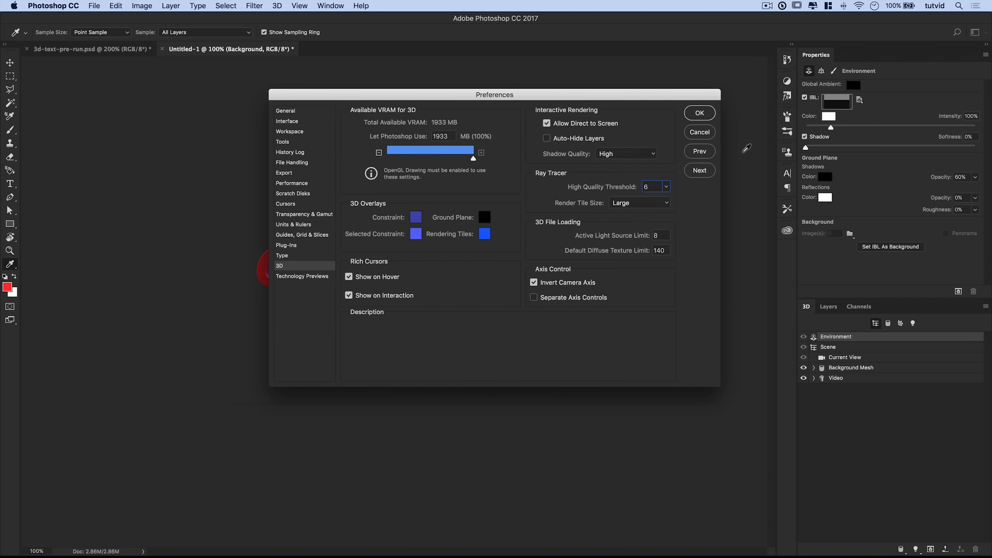
pyautogui.click(696, 113)
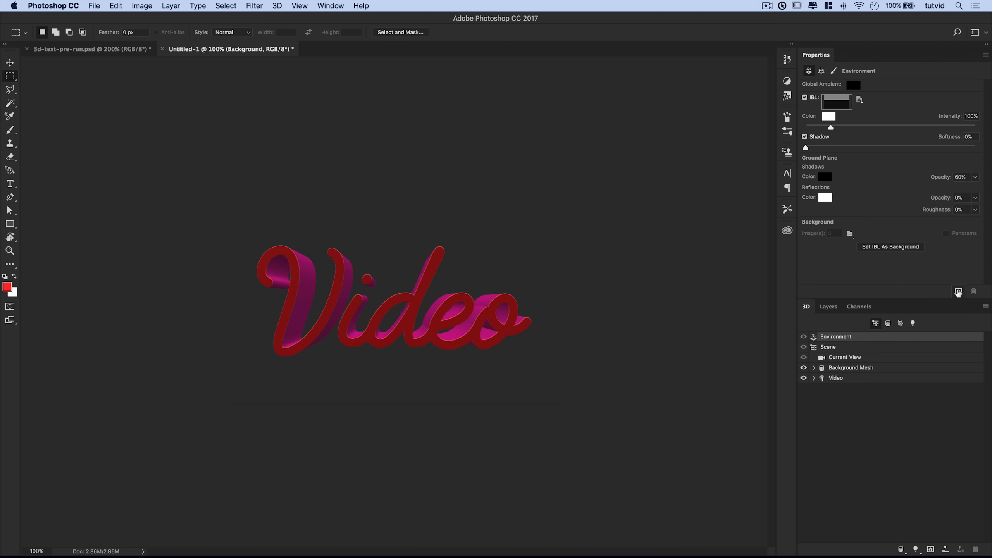
# Step: Render the 3D layer containing the Video text
pyautogui.click(277, 5)
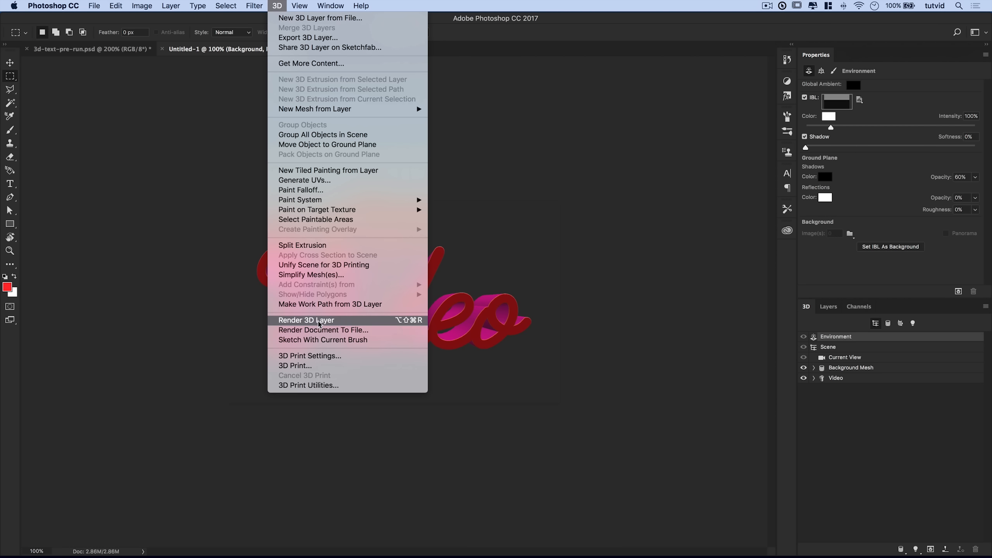
pyautogui.click(307, 320)
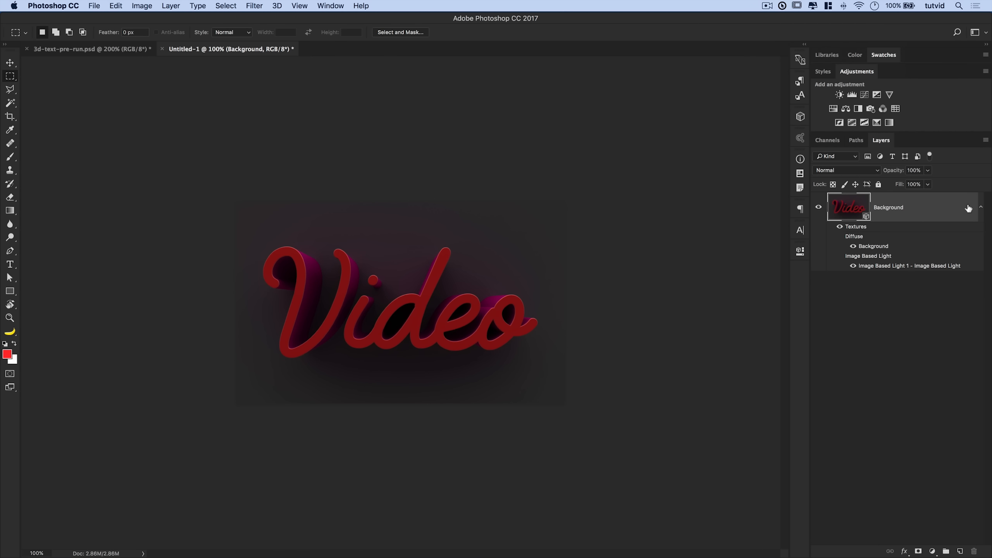
# Step: Choose the tutvid workspace and collapse the Background layer's list of textures
pyautogui.click(985, 33)
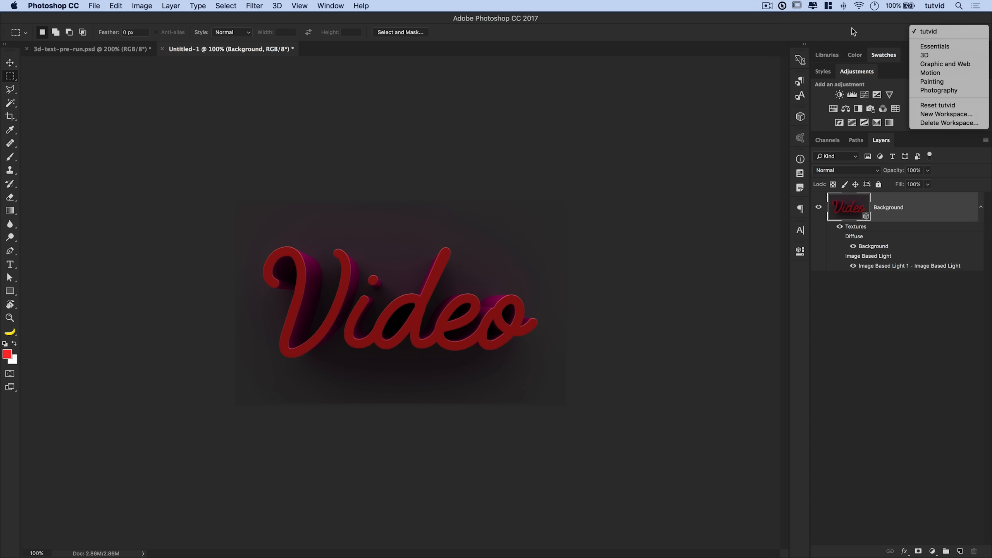
pyautogui.click(936, 32)
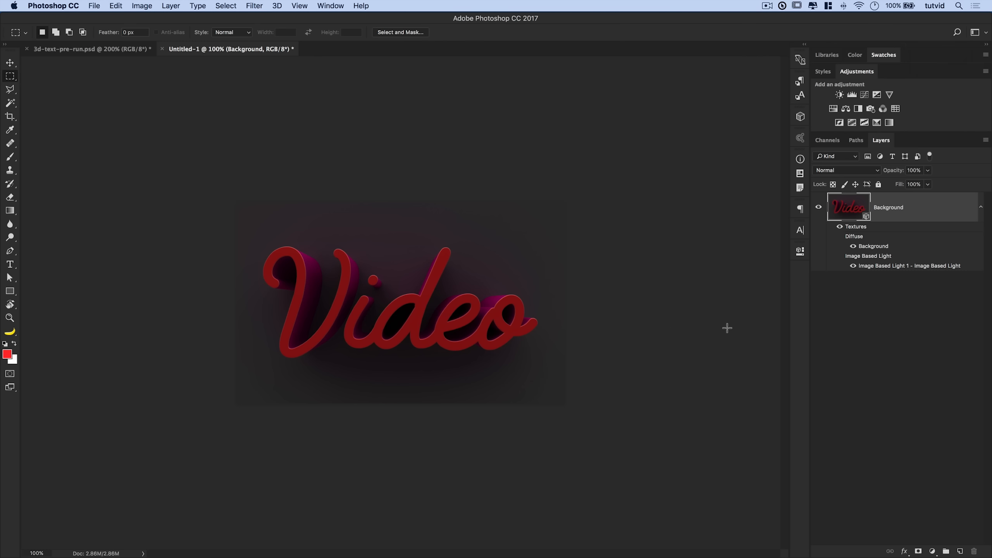
pyautogui.click(980, 208)
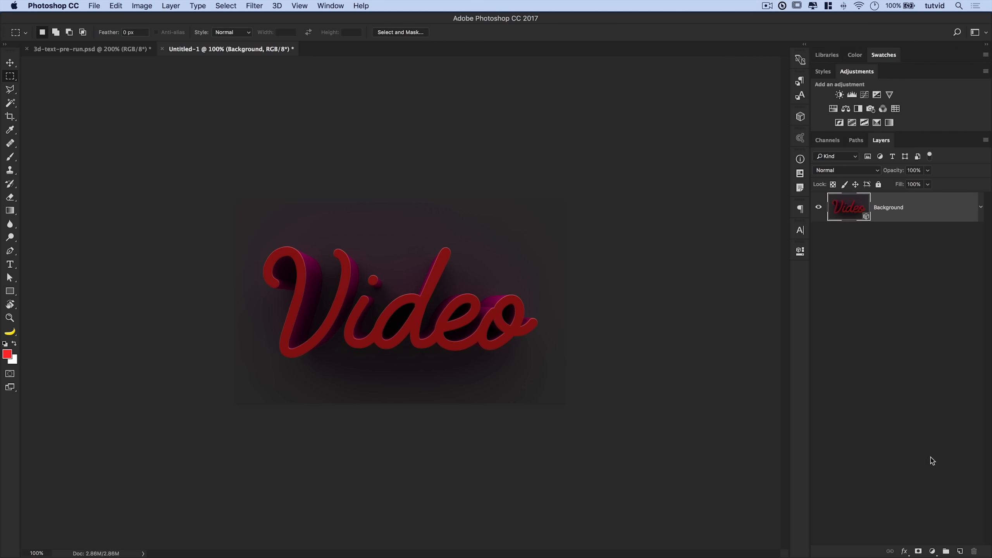
# Step: Add a Hue/Saturation adjustment layer above the Background layer and activate its on-image adjustment tool
pyautogui.click(834, 109)
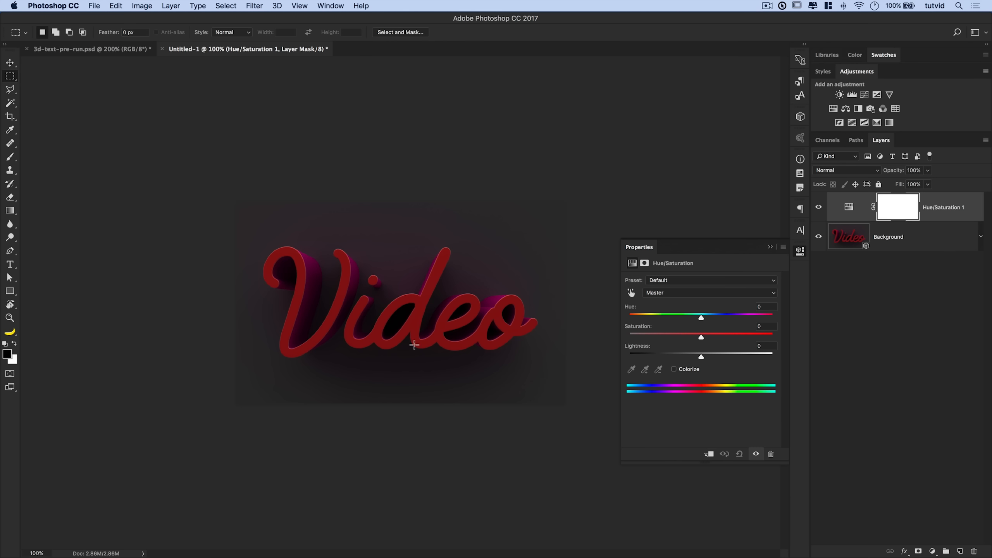
pyautogui.press('super+equal')
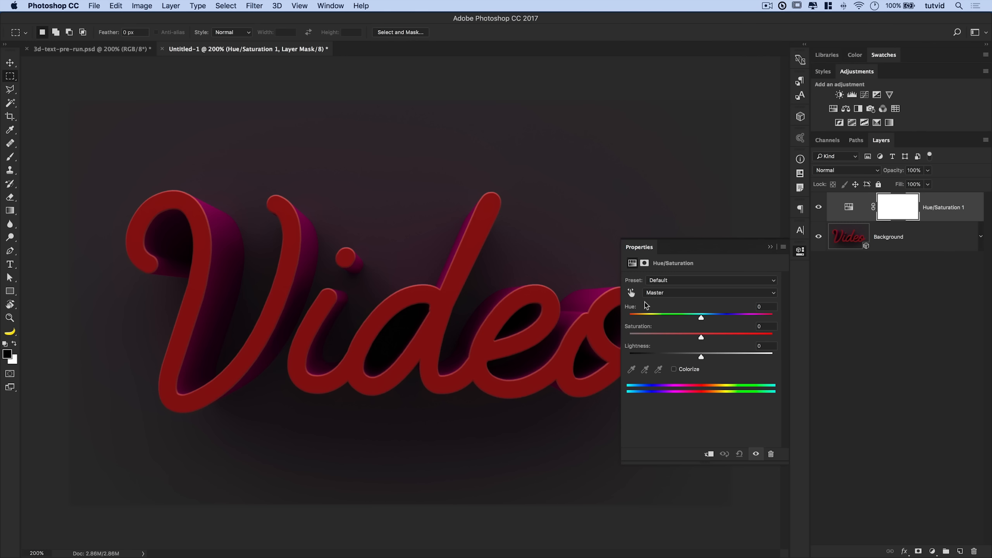
pyautogui.click(631, 296)
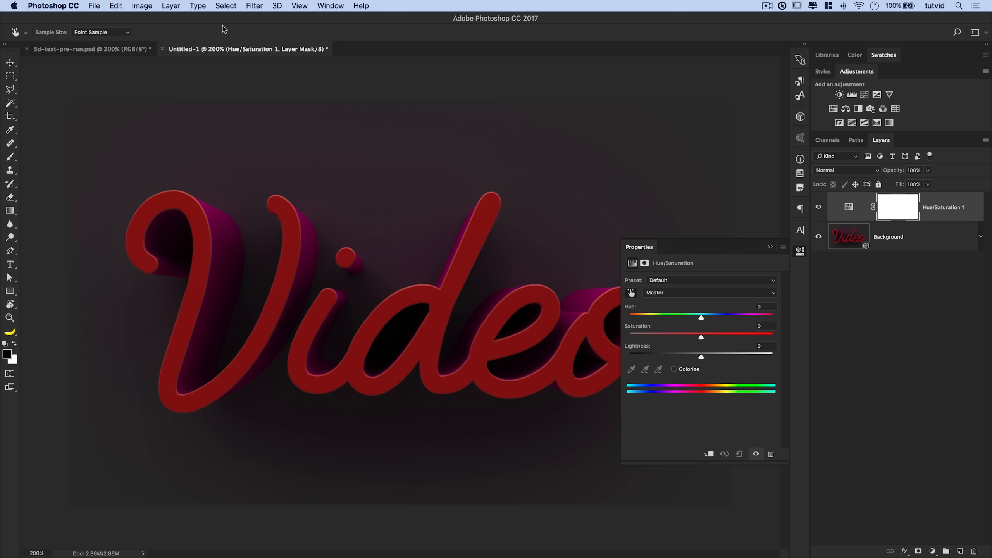
# Step: Sample the red letter face with the on-image tool and adjust the Reds range to hue -33 and saturation +55
pyautogui.click(225, 6)
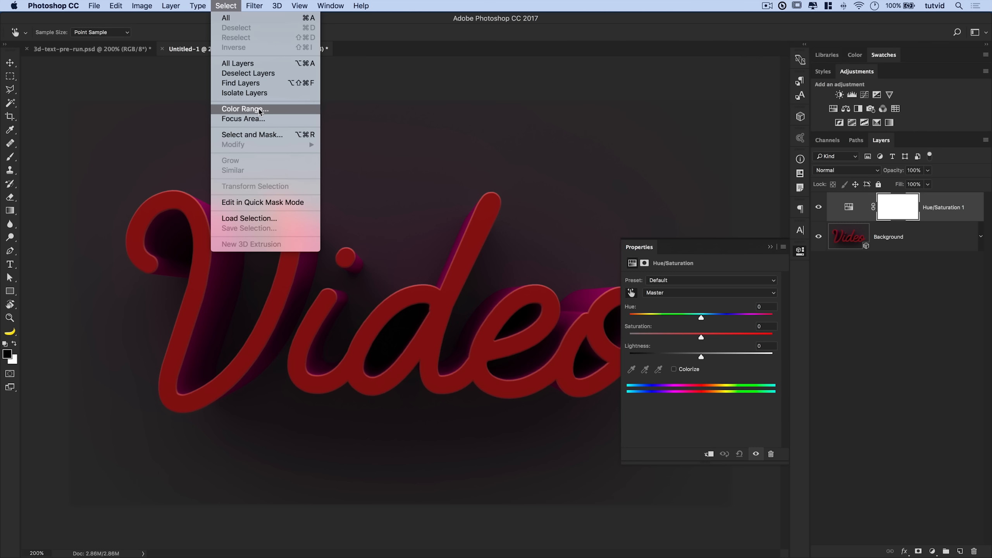
pyautogui.click(756, 250)
pyautogui.click(632, 294)
pyautogui.click(631, 294)
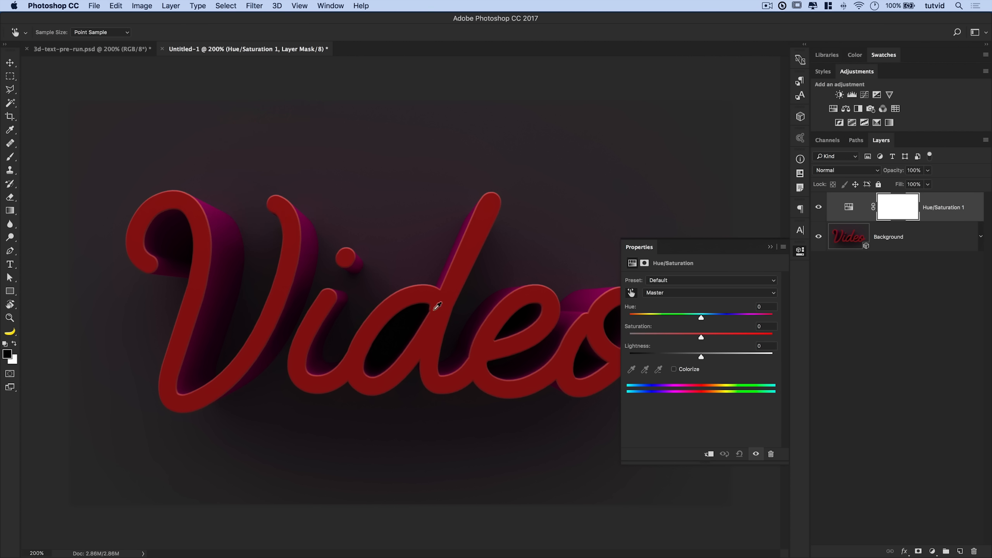
pyautogui.moveTo(438, 305)
pyautogui.mouseDown()
pyautogui.moveTo(452, 305)
pyautogui.moveTo(443, 300)
pyautogui.mouseUp()
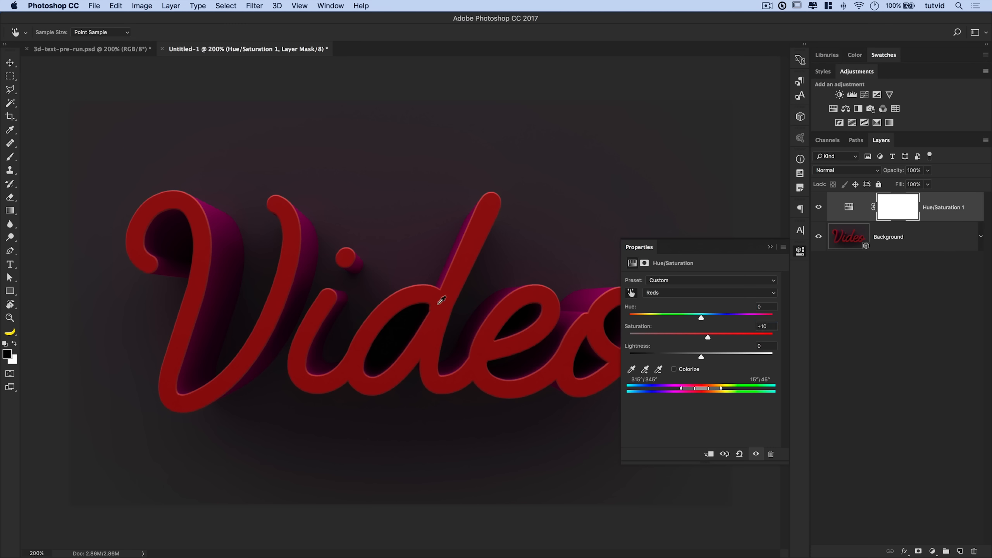
pyautogui.moveTo(441, 299)
pyautogui.mouseDown()
pyautogui.moveTo(424, 295)
pyautogui.moveTo(456, 304)
pyautogui.mouseUp()
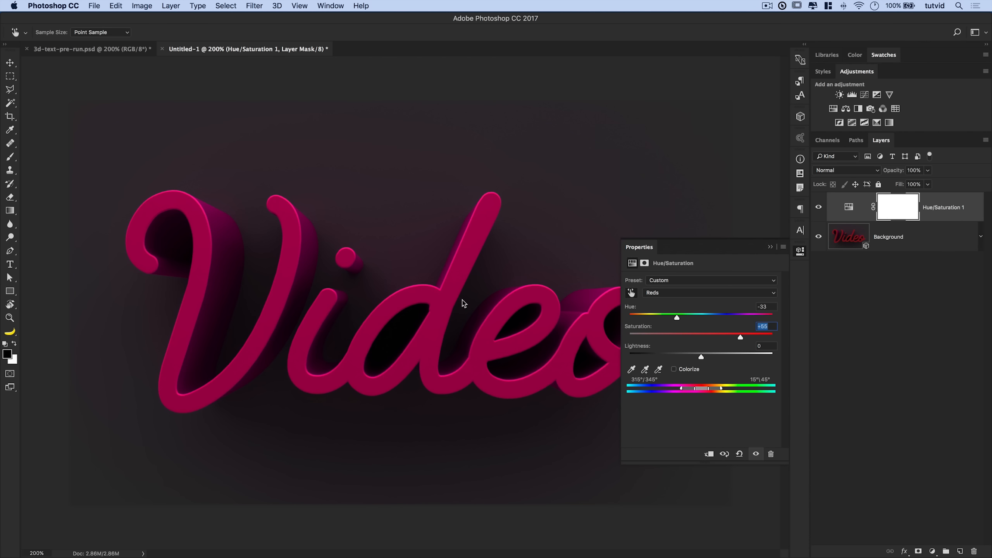
# Step: Try a Reds saturation of +63 and lightness of -18, and nudge the hue
pyautogui.moveTo(463, 301); pyautogui.dragTo(467, 301)
pyautogui.moveTo(702, 357)
pyautogui.mouseDown()
pyautogui.moveTo(679, 358)
pyautogui.moveTo(688, 358)
pyautogui.mouseUp()
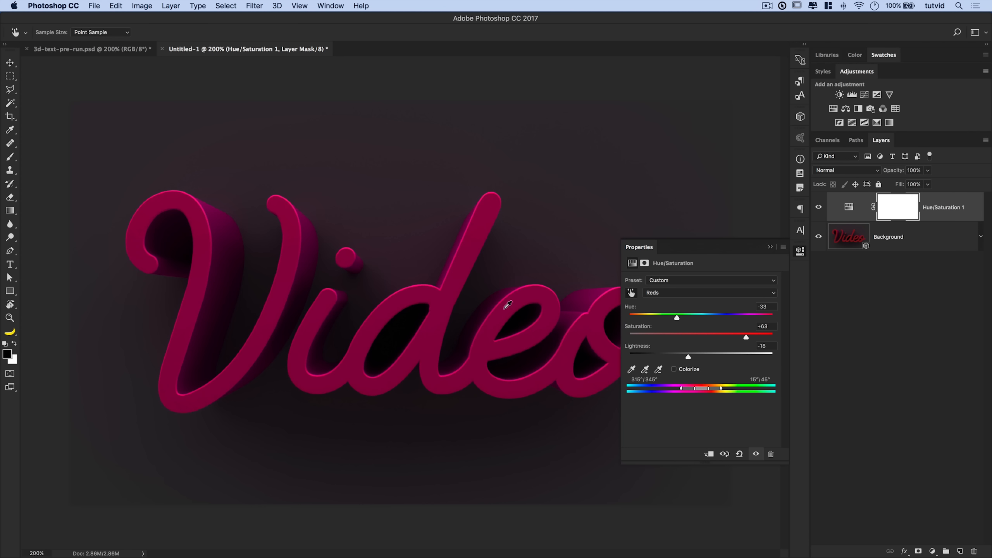
pyautogui.moveTo(497, 314); pyautogui.dragTo(501, 313)
pyautogui.moveTo(680, 319); pyautogui.dragTo(684, 317)
# Step: Set the Reds range to hue -30, saturation 50 and lightness 0, and collapse the adjustment's properties
pyautogui.click(763, 307)
pyautogui.write('-30')
pyautogui.press('Tab')
pyautogui.write('50')
pyautogui.press('Tab')
pyautogui.write('-20')
pyautogui.moveTo(690, 357); pyautogui.dragTo(692, 357)
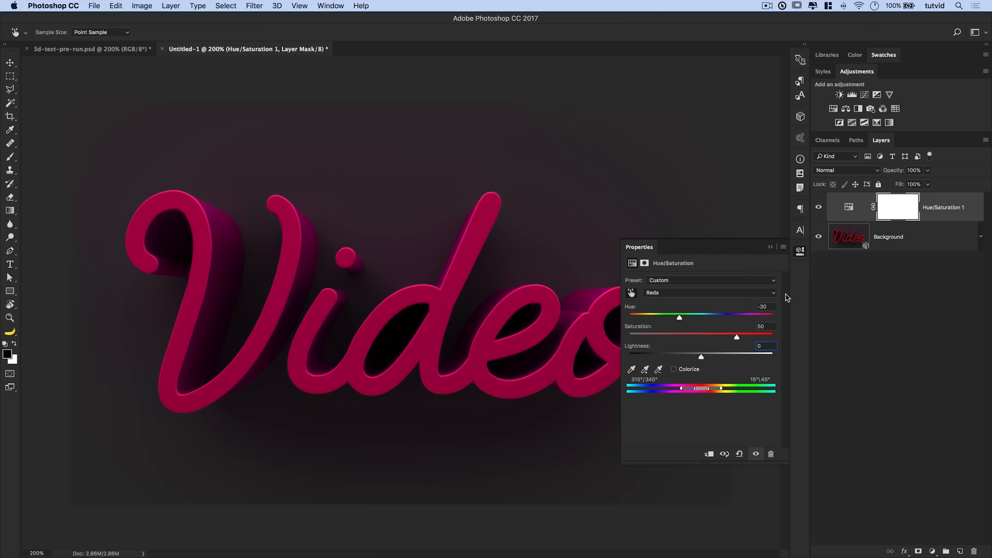
pyautogui.click(800, 250)
# Step: Compare the Video artwork with and without the Hue/Saturation adjustment
pyautogui.press('super+minus')
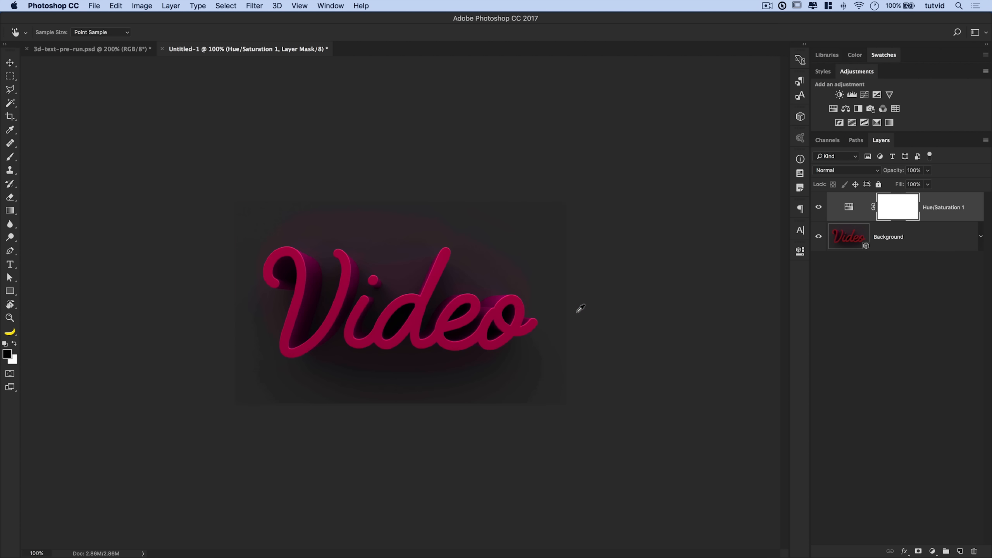
pyautogui.press('super+plus')
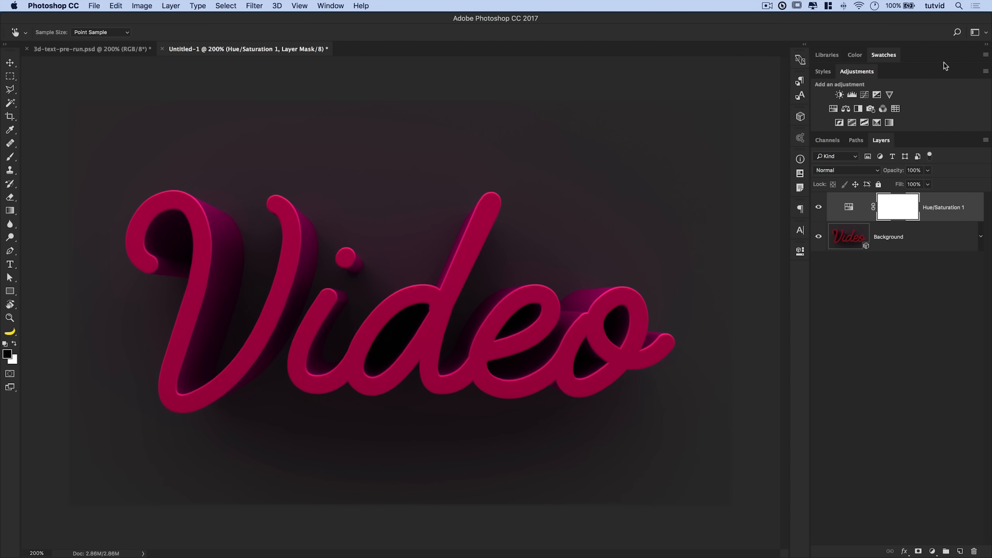
pyautogui.click(819, 207)
pyautogui.click(818, 208)
# Step: Add a Color Balance adjustment layer and set its highlights to cyan-red +30 and magenta-green -10, with a shift toward yellow
pyautogui.click(846, 109)
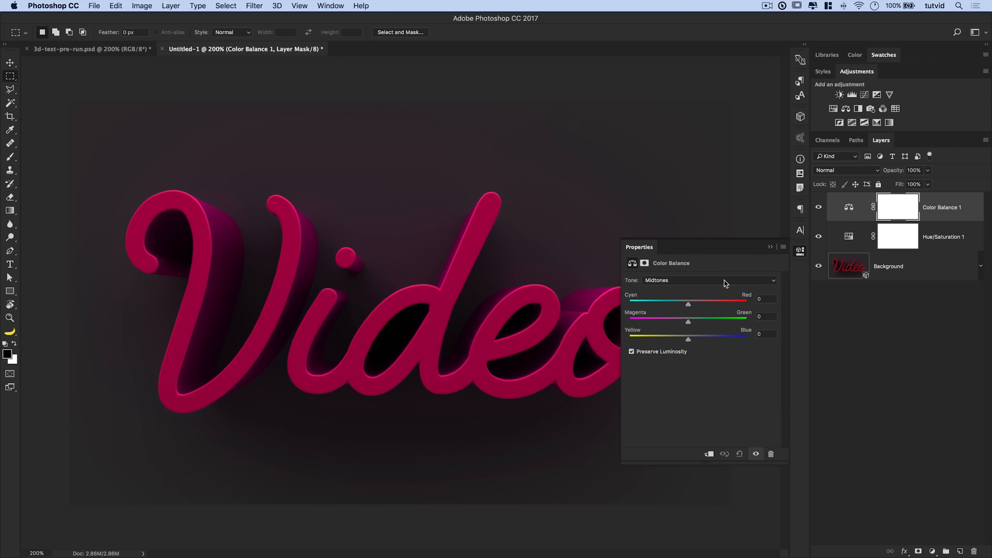
pyautogui.click(692, 279)
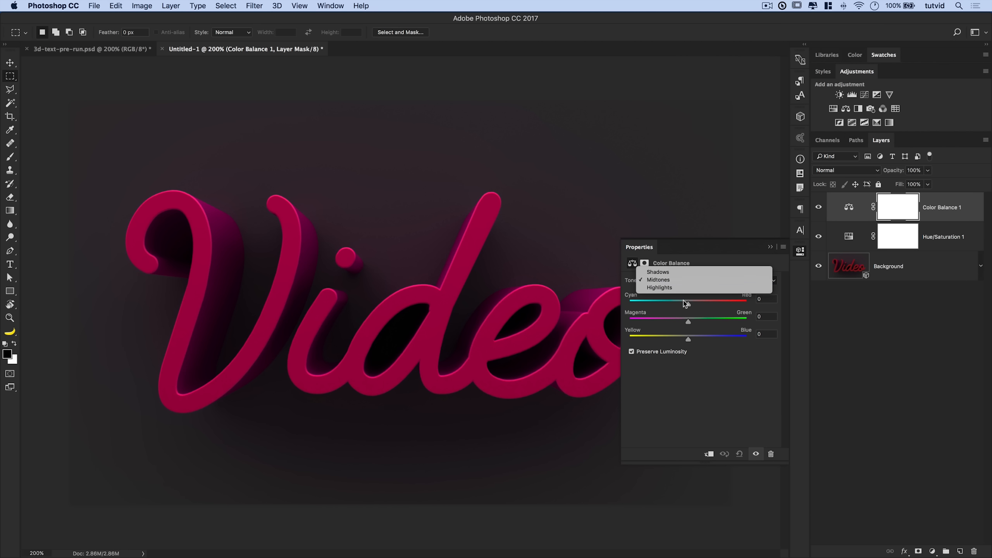
pyautogui.click(663, 289)
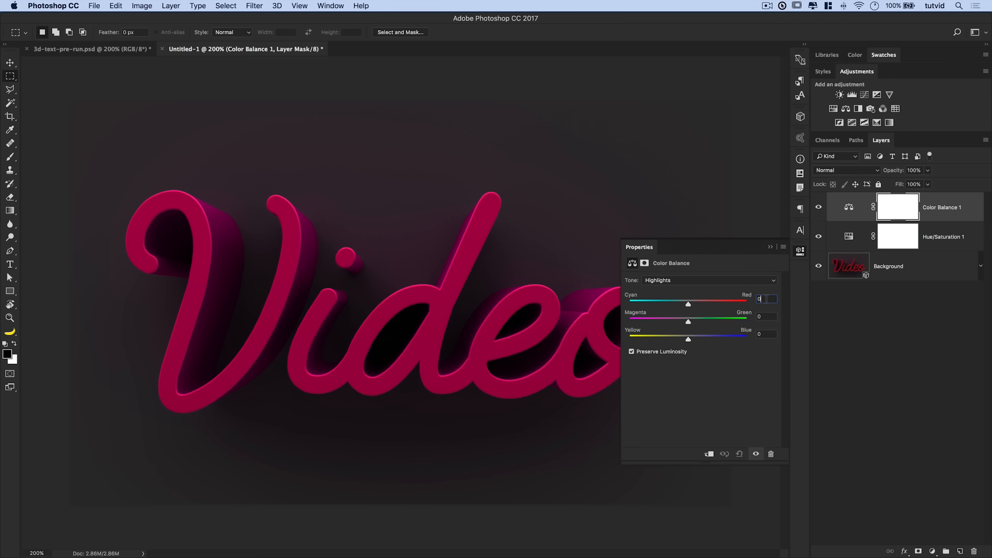
pyautogui.write('+30')
pyautogui.hotkey('shift', 'Down')
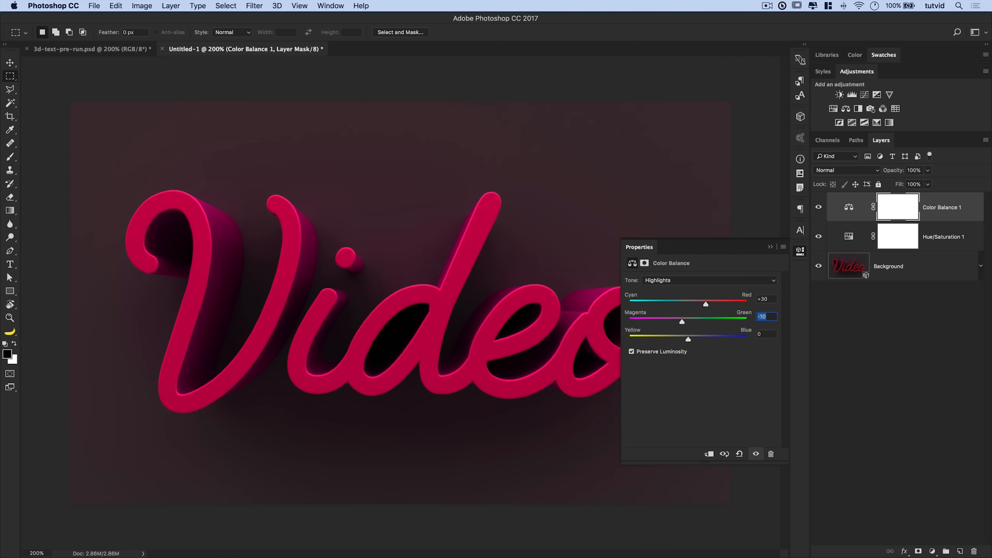
pyautogui.press('Tab')
pyautogui.hotkey('shift', 'Down')
pyautogui.hotkey('shift', 'Down')
pyautogui.hotkey('shift', 'Down')
# Step: Set the Color Balance midtones to cyan-red +22, magenta-green -10 and yellow-blue -10
pyautogui.click(734, 280)
pyautogui.click(731, 273)
pyautogui.click(766, 300)
pyautogui.write('20')
pyautogui.press('Return')
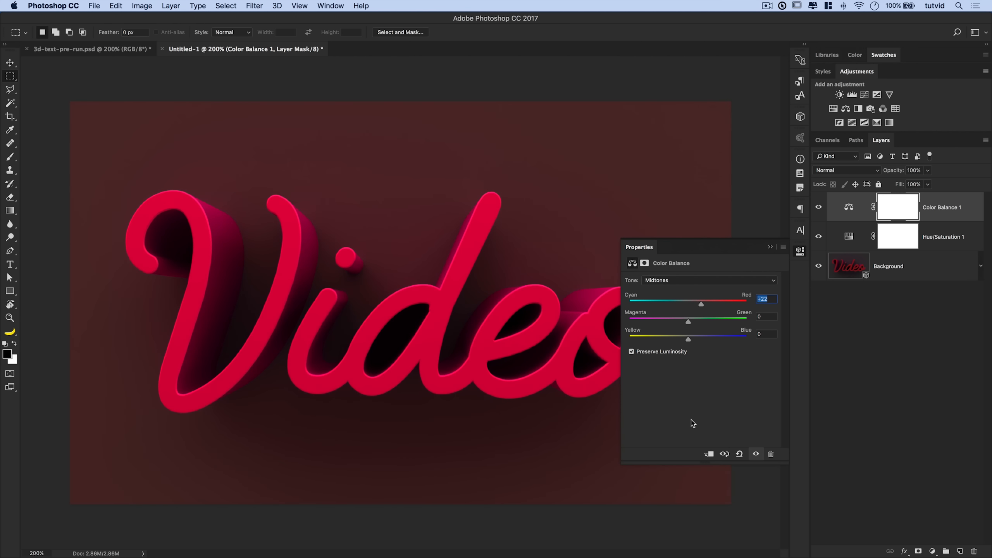
pyautogui.press('Tab')
pyautogui.write('-10')
pyautogui.press('Return')
pyautogui.press('Tab')
pyautogui.write('-10')
pyautogui.press('Return')
pyautogui.click(776, 334)
# Step: Set the Color Balance shadows to cyan-red -20, magenta-green -10 and yellow-blue +15
pyautogui.click(740, 281)
pyautogui.click(713, 272)
pyautogui.hotkey('shift', 'Down')
pyautogui.hotkey('shift', 'Down')
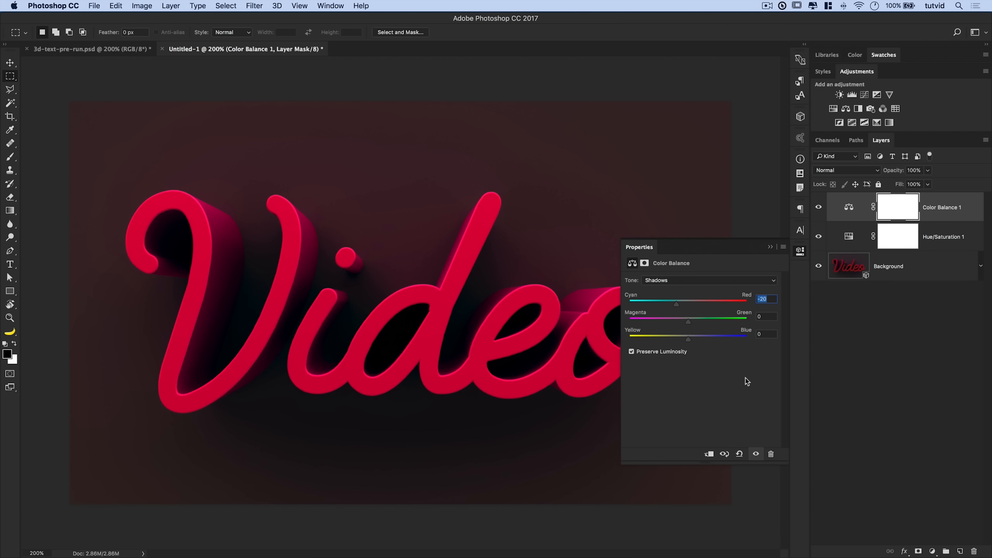
pyautogui.press('Tab')
pyautogui.hotkey('shift', 'Down')
pyautogui.press('Tab')
pyautogui.hotkey('shift', 'Up')
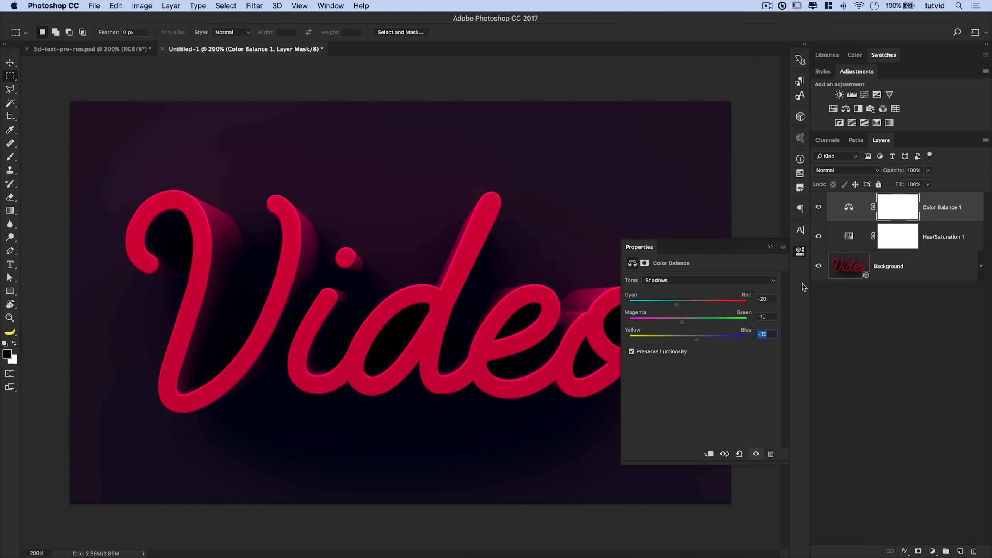
# Step: Collapse the properties and compare the artwork with and without the Color Balance adjustment
pyautogui.click(800, 251)
pyautogui.click(820, 208)
pyautogui.click(819, 207)
pyautogui.click(819, 207)
pyautogui.click(819, 207)
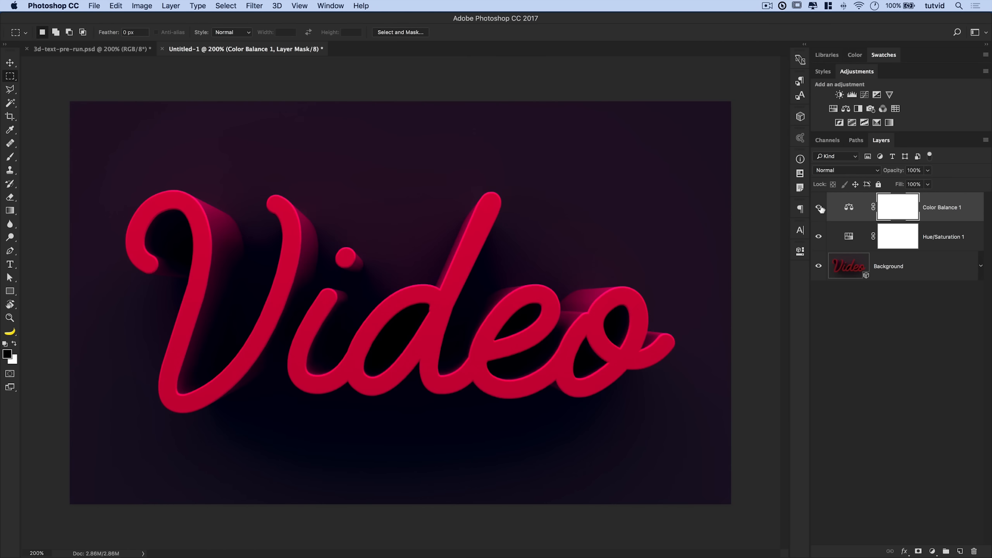
# Step: Reopen the Color Balance adjustment and set the yellow-blue value of its shadows to +12
pyautogui.doubleClick(849, 207)
pyautogui.click(715, 285)
pyautogui.click(703, 276)
pyautogui.click(767, 334)
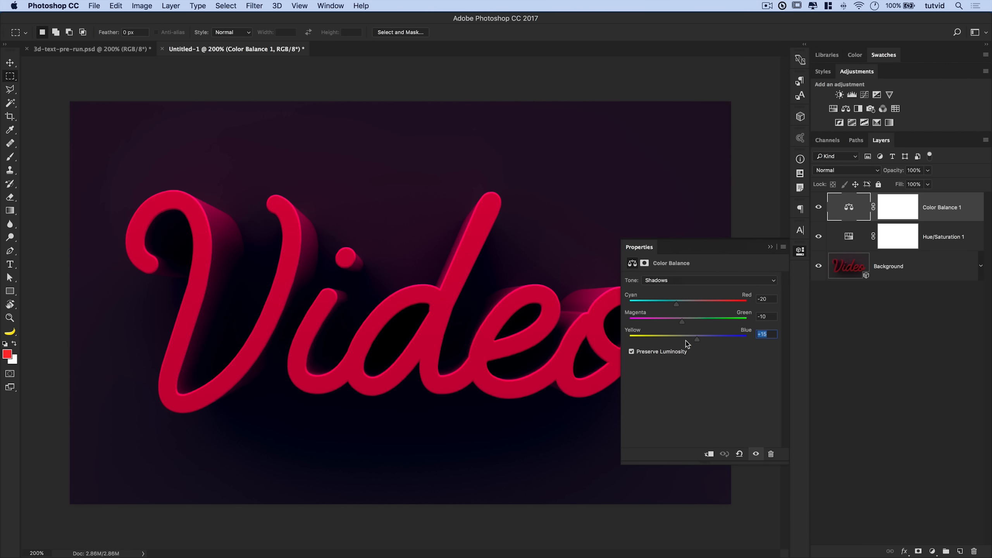
pyautogui.write('0')
pyautogui.press('Return')
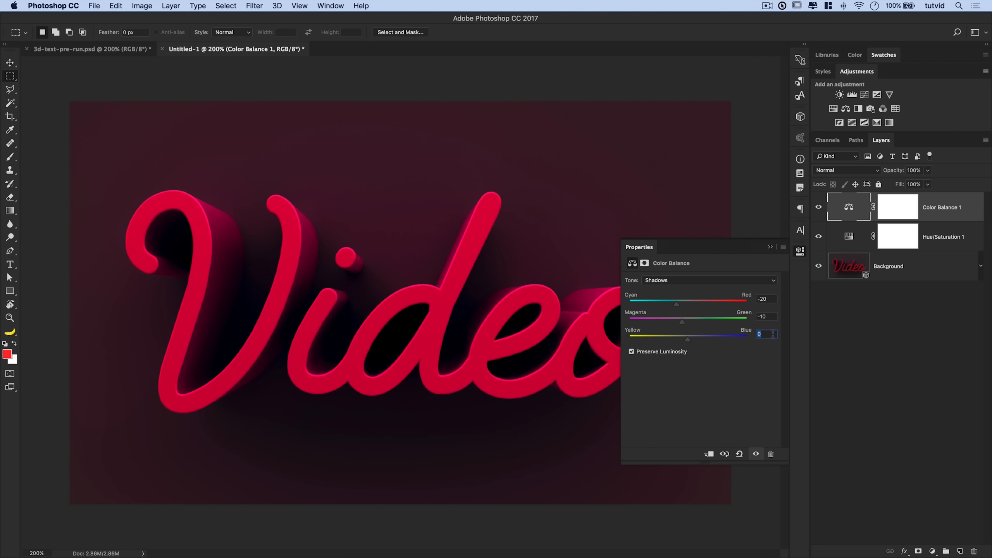
pyautogui.write('12')
pyautogui.press('Return')
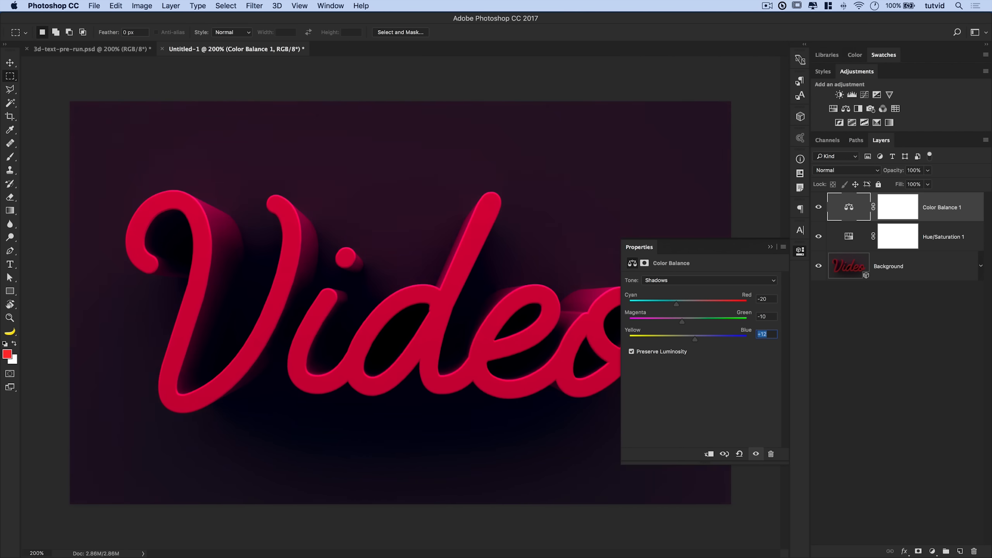
# Step: Shift the Color Balance highlights toward blue and collapse the adjustment's properties
pyautogui.click(760, 280)
pyautogui.click(760, 289)
pyautogui.moveTo(683, 340); pyautogui.dragTo(695, 338)
pyautogui.click(799, 252)
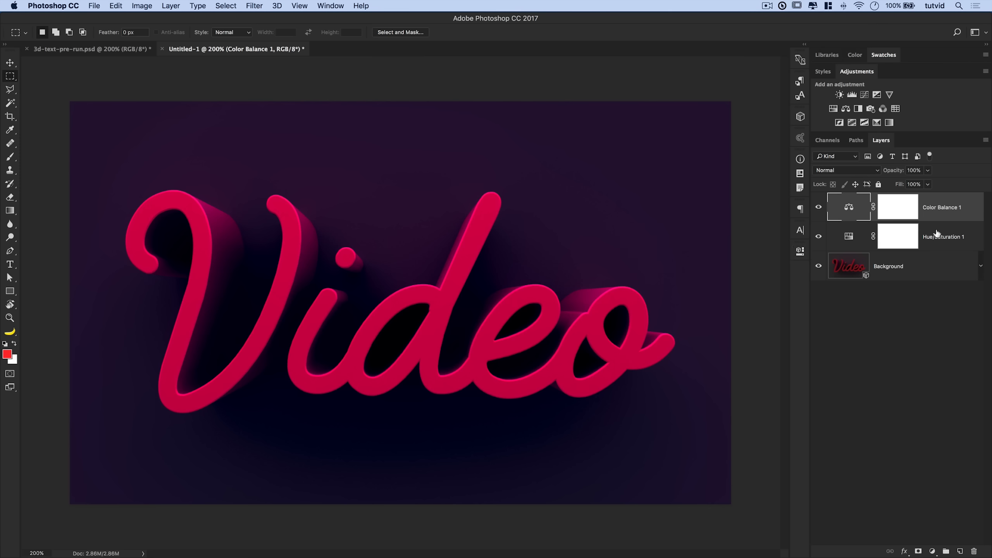
# Step: Add a Gradient Map adjustment layer and choose the plum-to-pale-apple preset for its gradient
pyautogui.click(889, 123)
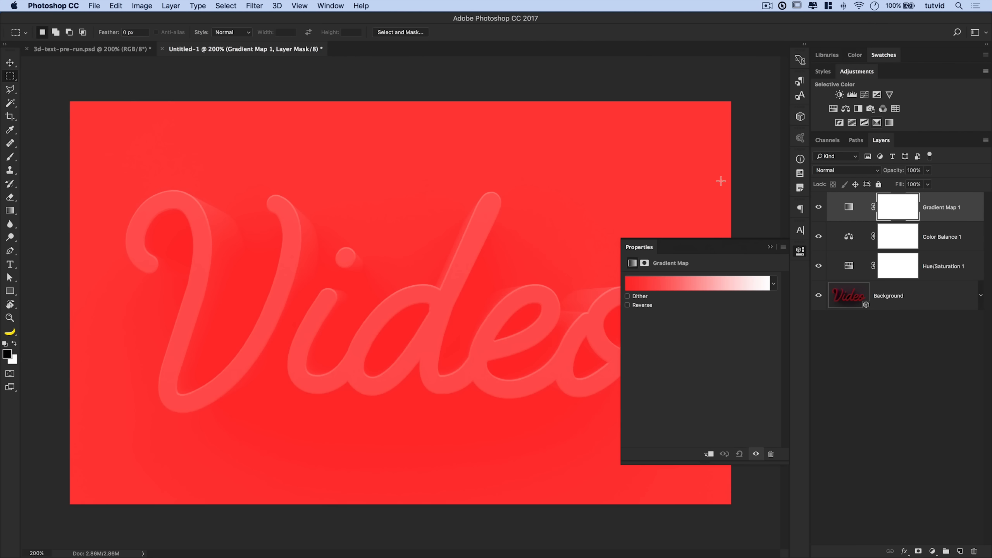
pyautogui.click(695, 287)
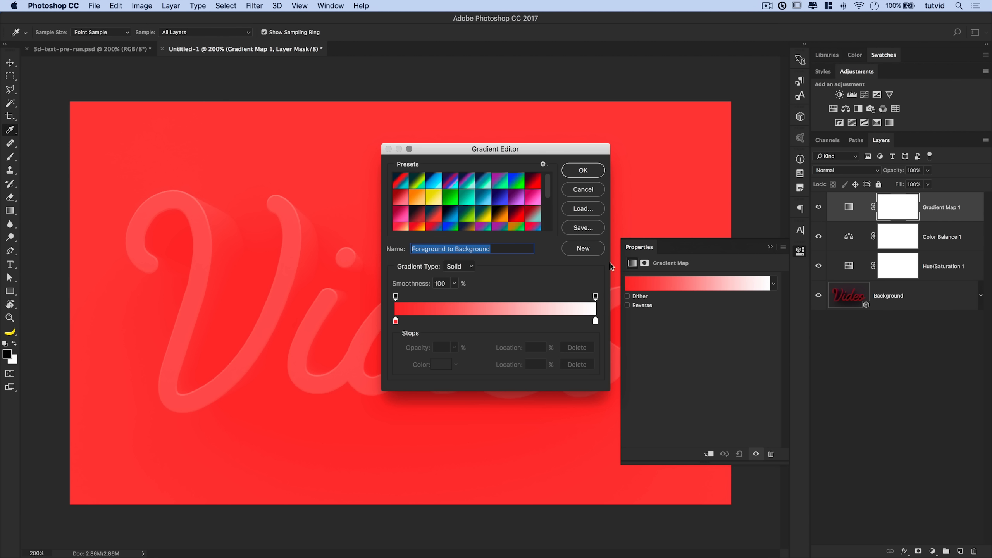
pyautogui.click(434, 216)
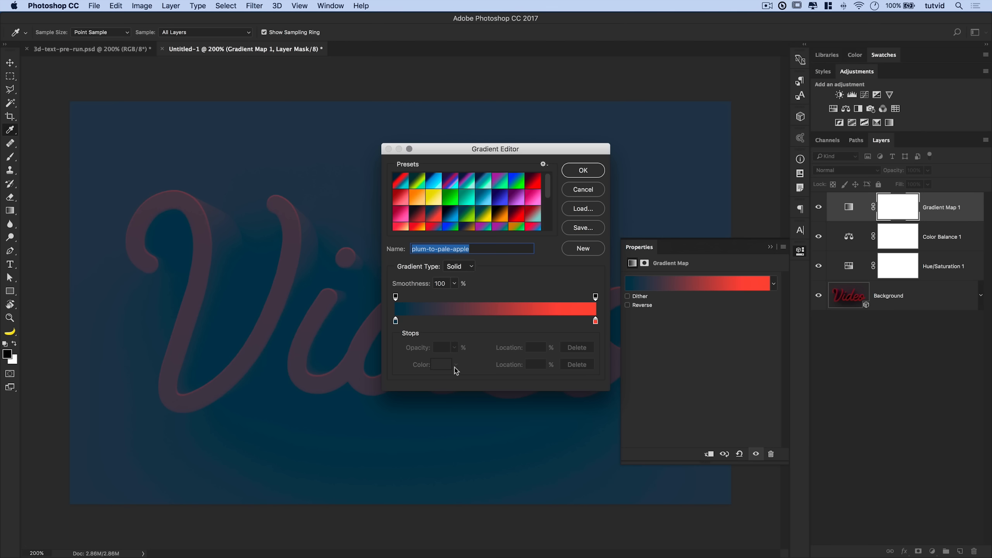
# Step: Examine the hex color values of the gradient's start and end color stops
pyautogui.click(395, 322)
pyautogui.doubleClick(396, 321)
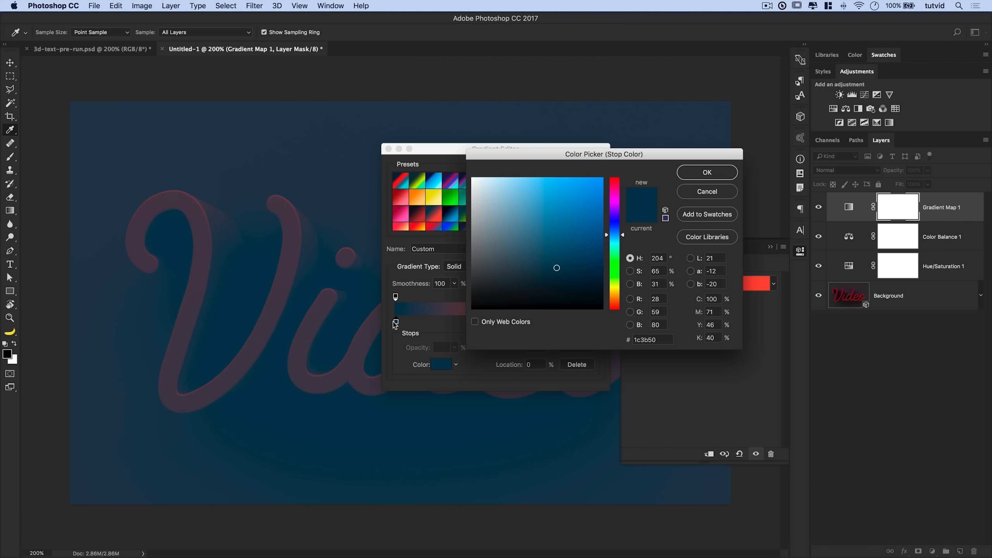
pyautogui.doubleClick(641, 339)
pyautogui.click(644, 342)
pyautogui.click(721, 171)
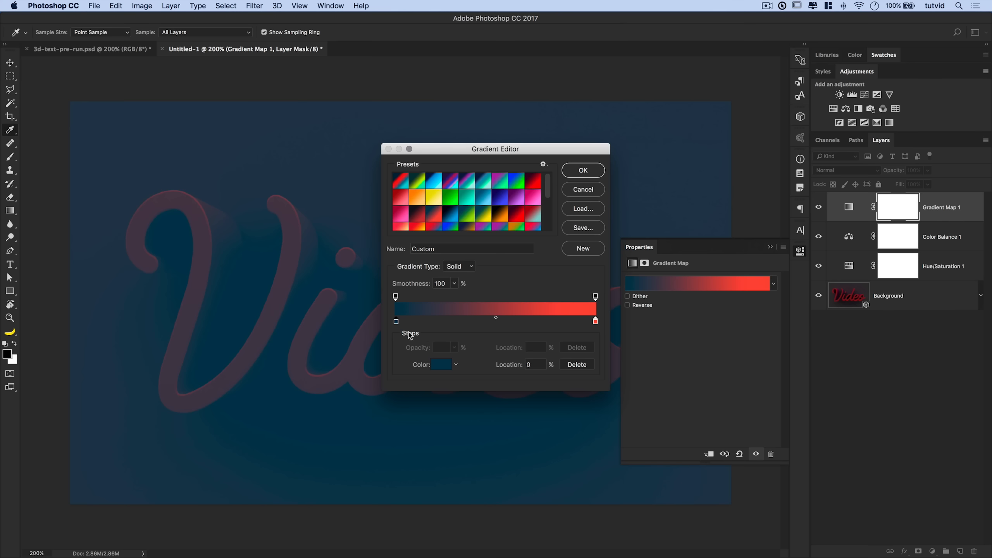
pyautogui.doubleClick(595, 321)
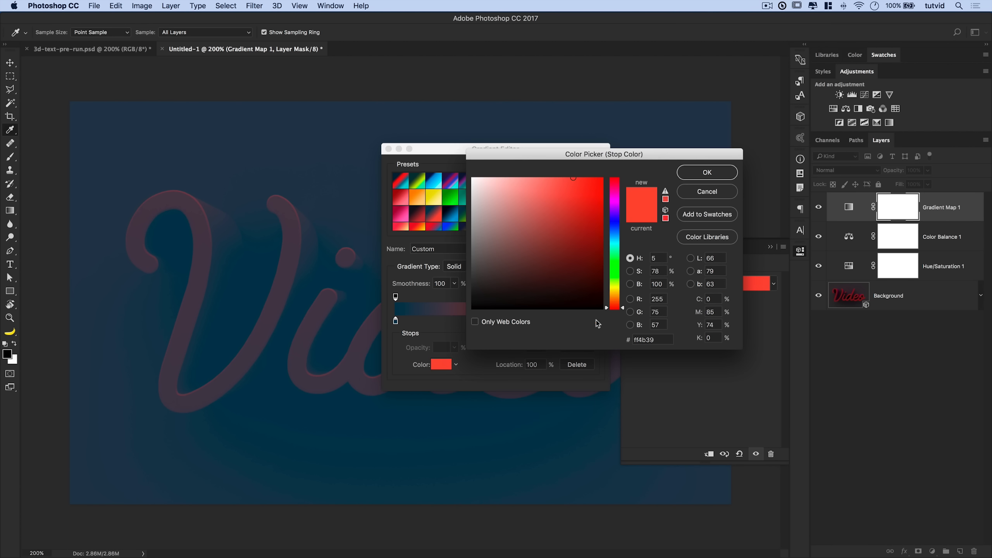
pyautogui.doubleClick(646, 339)
pyautogui.click(648, 340)
pyautogui.moveTo(660, 341); pyautogui.dragTo(754, 249)
pyautogui.click(721, 175)
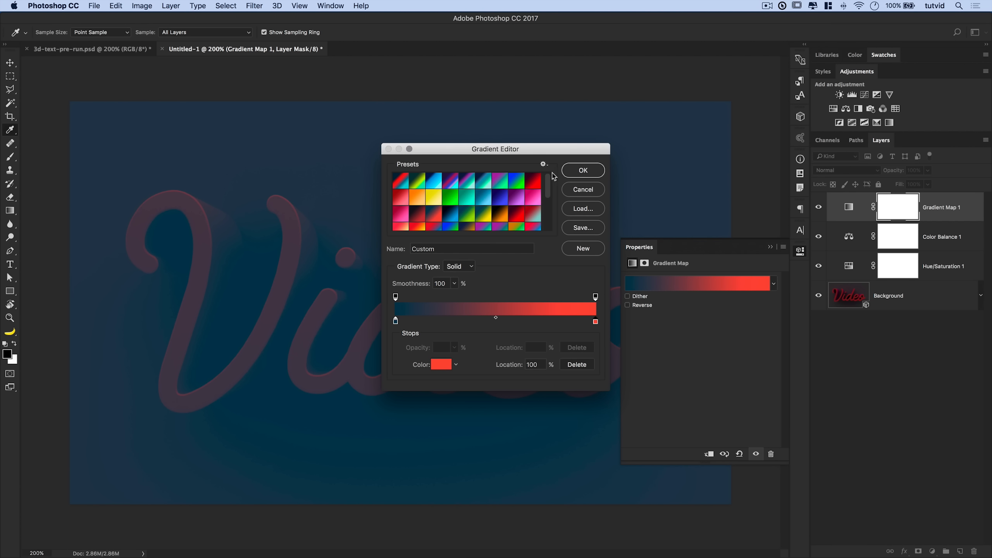
# Step: Accept the gradient, then set the Gradient Map layer's blending mode to Soft Light and its opacity to 37%
pyautogui.click(594, 172)
pyautogui.click(800, 253)
pyautogui.click(847, 170)
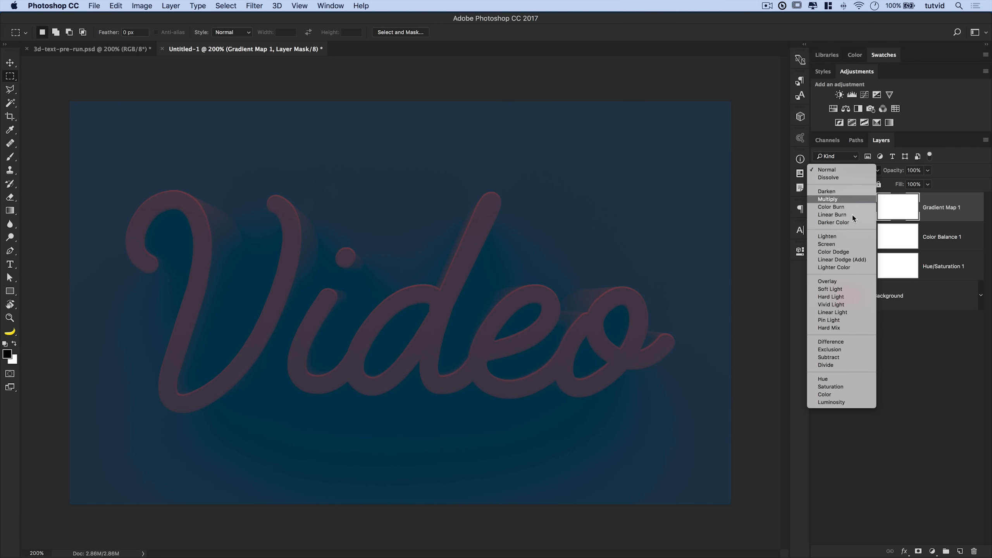
pyautogui.click(839, 288)
pyautogui.moveTo(892, 172); pyautogui.dragTo(865, 173)
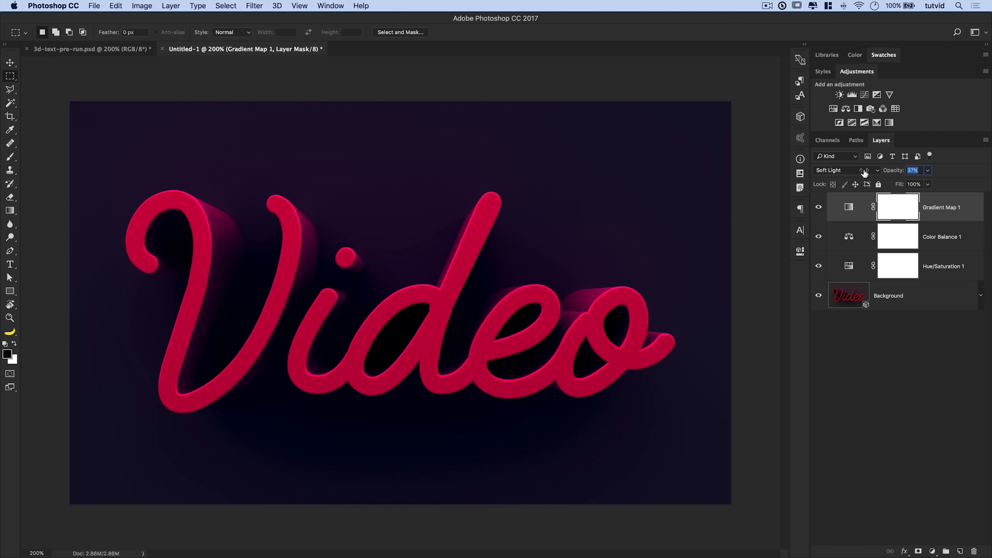
# Step: Compare the artwork with and without the Gradient Map, and deselect all layers
pyautogui.click(820, 208)
pyautogui.click(820, 208)
pyautogui.click(820, 208)
pyautogui.click(820, 207)
pyautogui.click(863, 355)
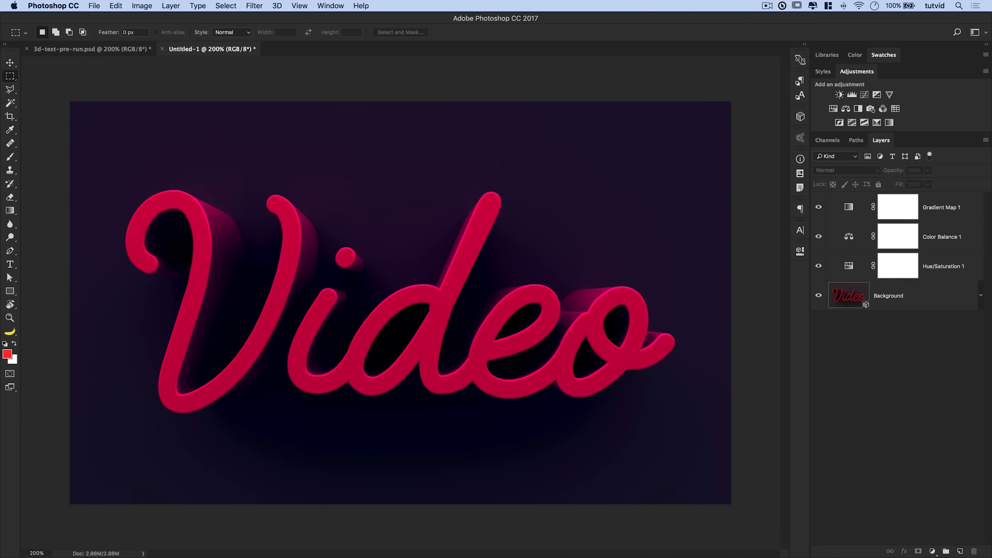
# Step: Place 08-tutvid-leak.jpg from the tutvid-leaks folder in Finder into the Photoshop Video text document
pyautogui.moveTo(991, 266); pyautogui.dragTo(517, 198)
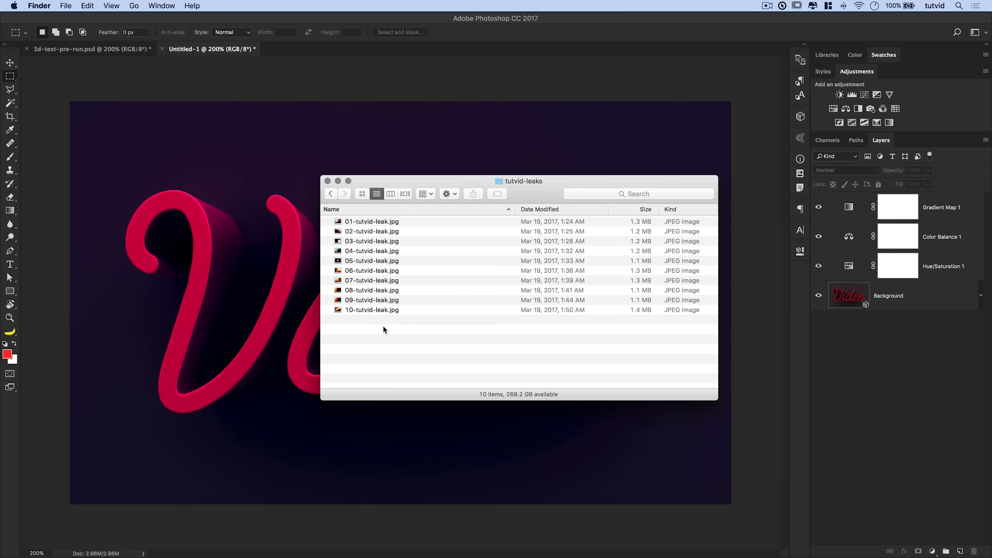
pyautogui.click(383, 291)
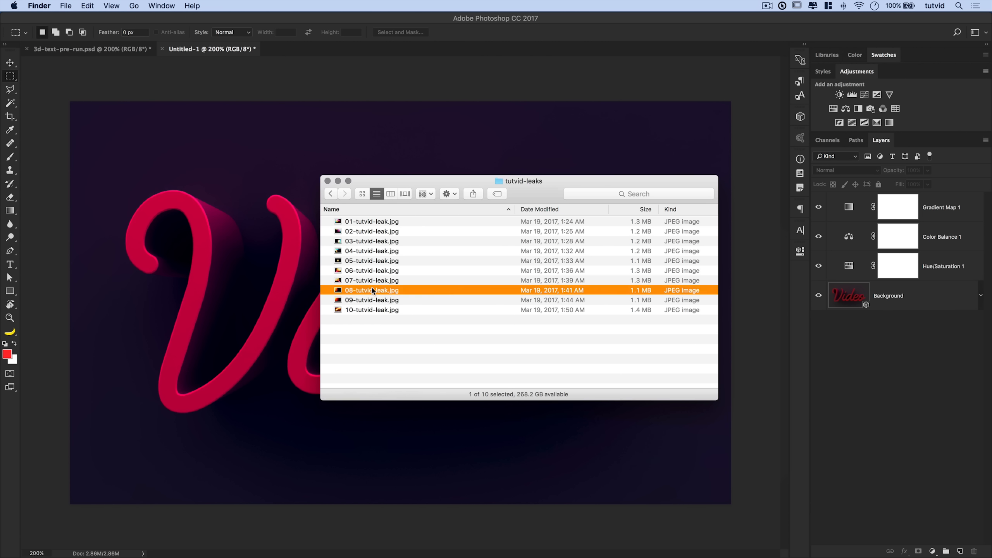
pyautogui.click(251, 271)
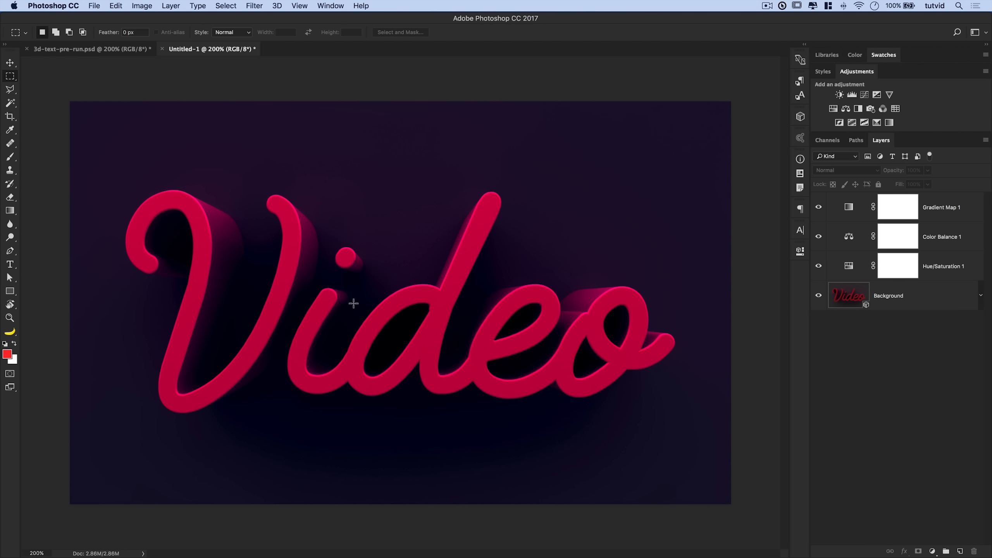
pyautogui.press('super+Tab')
pyautogui.moveTo(424, 290); pyautogui.dragTo(287, 221)
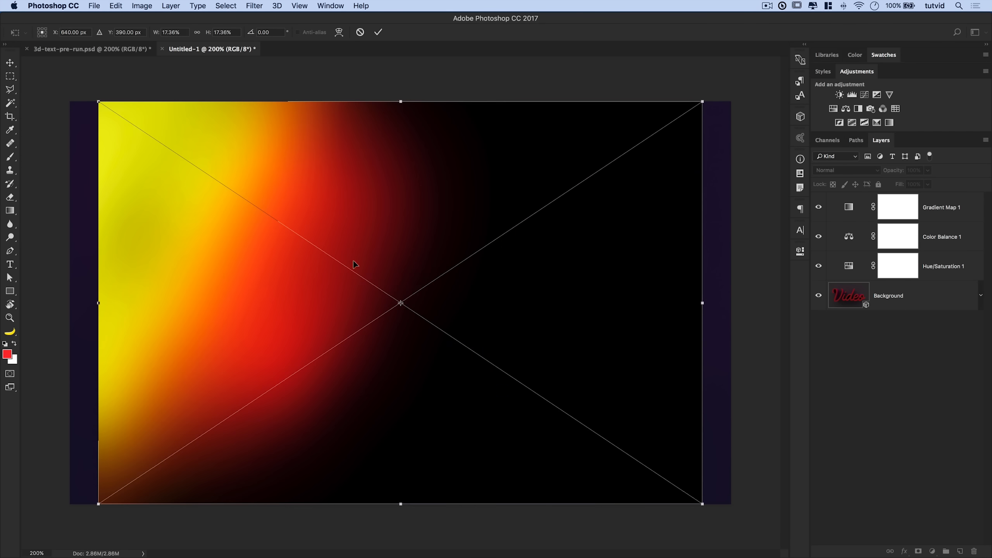
# Step: Rotate the light leak about 72.5°, stretch its height to about 35%, and position its red glow along the canvas's upper edge
pyautogui.press('super+minus')
pyautogui.press('super+minus')
pyautogui.press('super+minus')
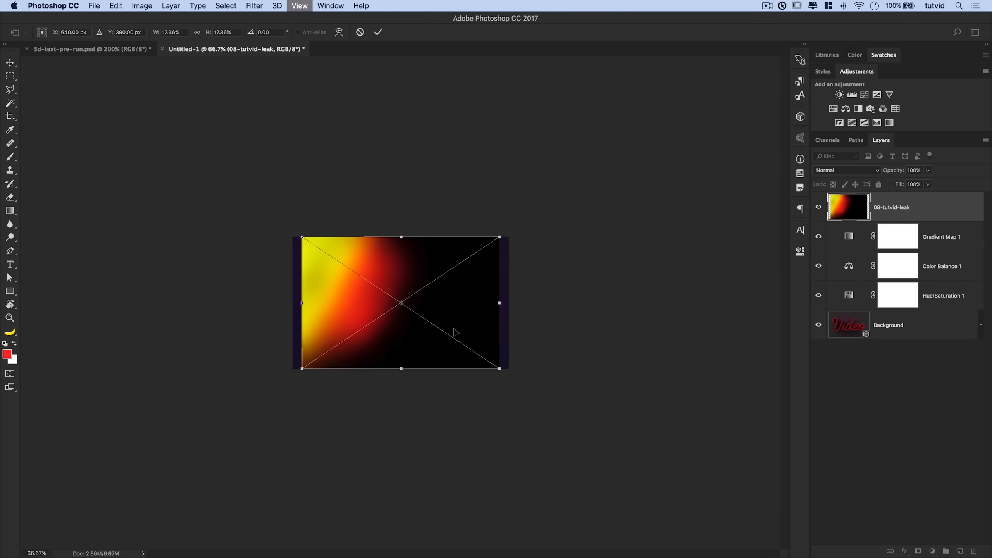
pyautogui.moveTo(503, 241); pyautogui.dragTo(468, 352)
pyautogui.moveTo(448, 288); pyautogui.dragTo(559, 250)
pyautogui.moveTo(523, 320); pyautogui.dragTo(509, 317)
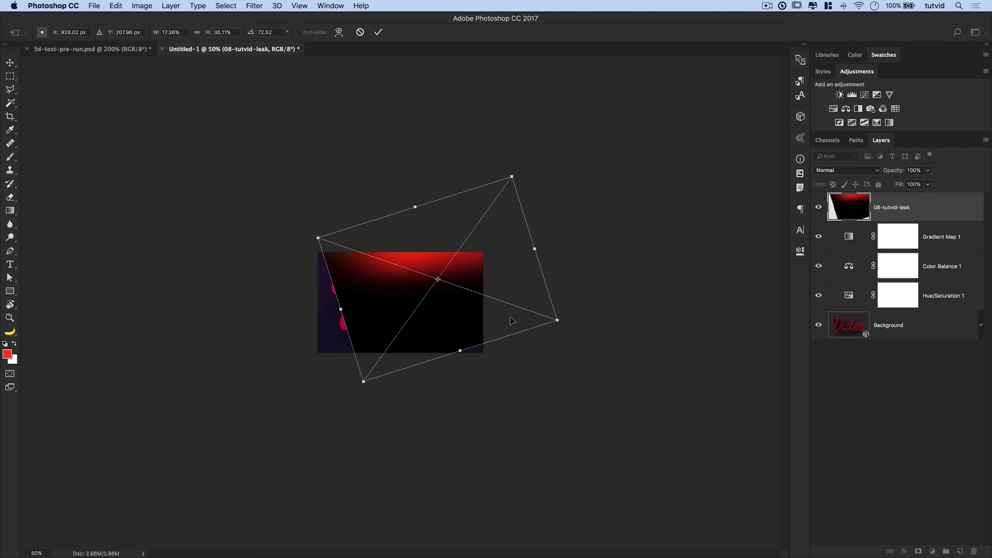
pyautogui.press('Return')
# Step: Set the light leak layer's blending mode to Screen
pyautogui.press('m')
pyautogui.click(860, 171)
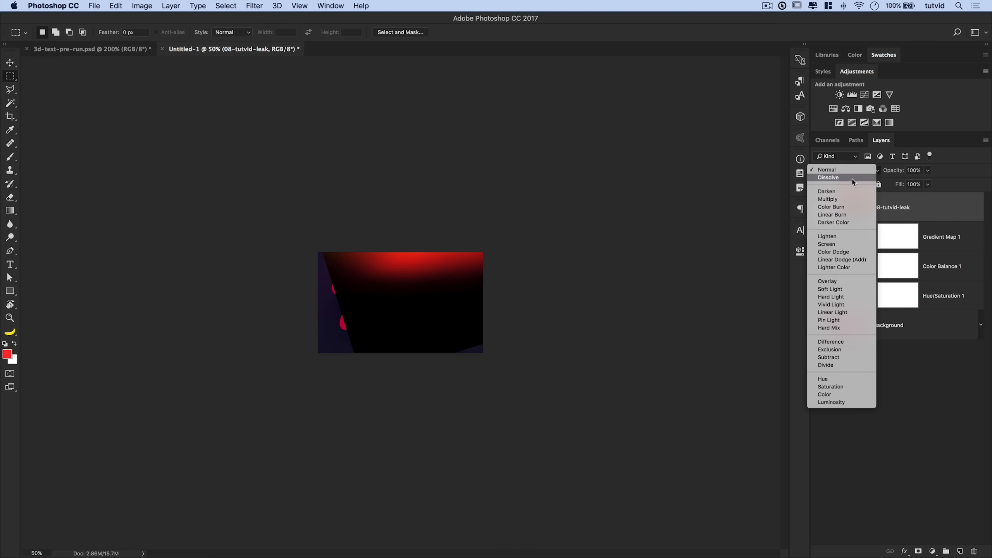
pyautogui.click(855, 243)
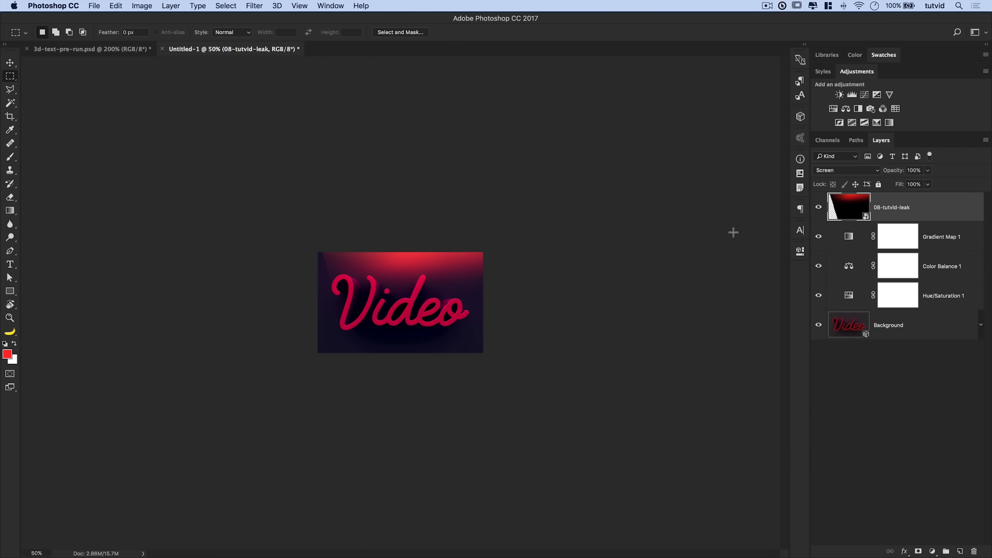
# Step: Transform the light leak slightly so its slanted edge no longer cuts across the left side of the canvas
pyautogui.press('z')
pyautogui.click(328, 274)
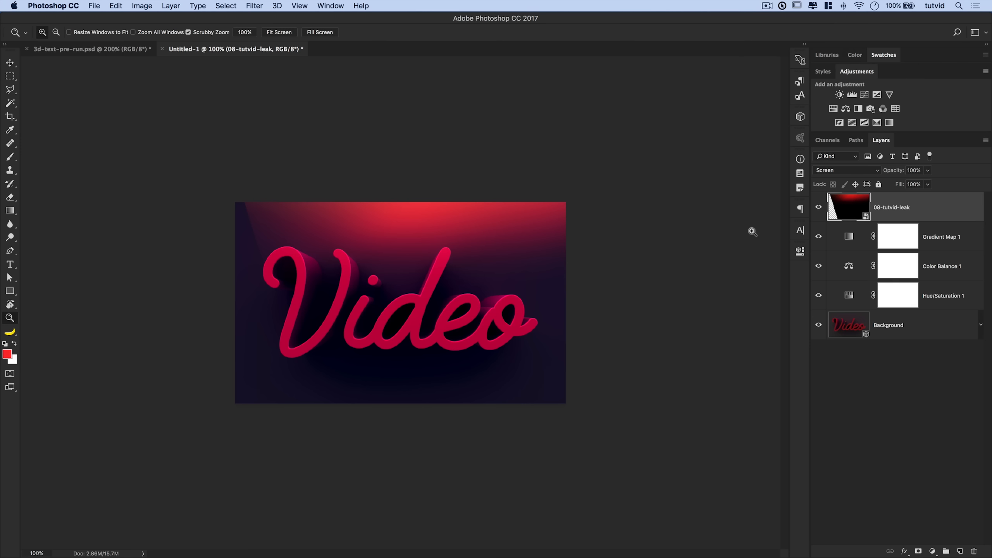
pyautogui.press('super+t')
pyautogui.moveTo(281, 315)
pyautogui.mouseDown()
pyautogui.moveTo(264, 317)
pyautogui.moveTo(274, 319)
pyautogui.mouseUp()
pyautogui.press('Return')
pyautogui.press('z')
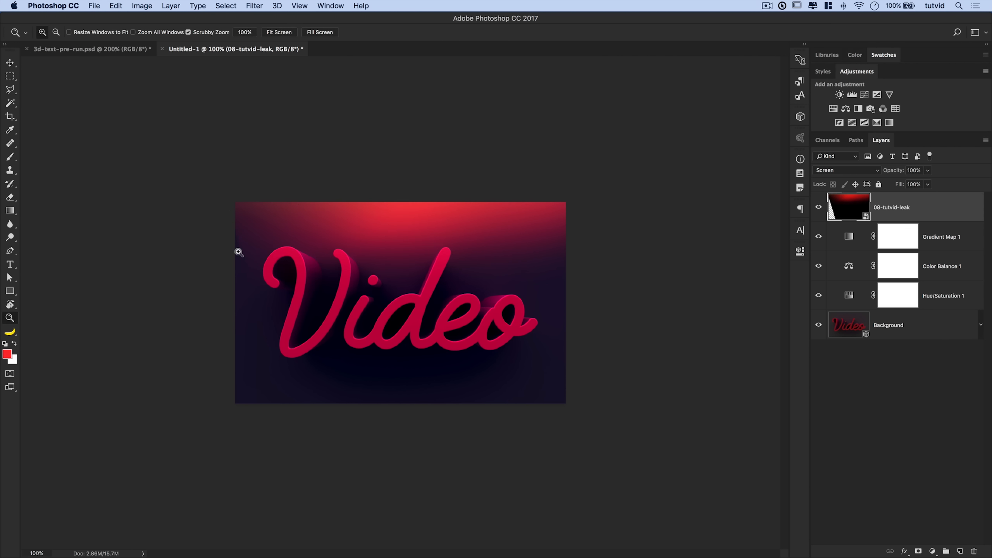
# Step: Add a layer mask to the light leak layer and set up a soft black brush with 0% hardness
pyautogui.click(918, 552)
pyautogui.click(14, 157)
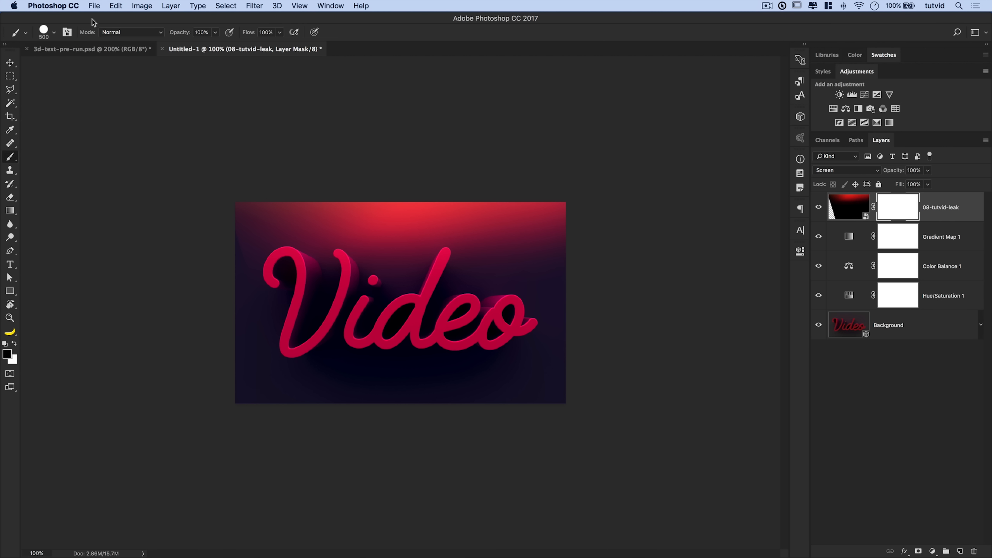
pyautogui.rightClick(391, 325)
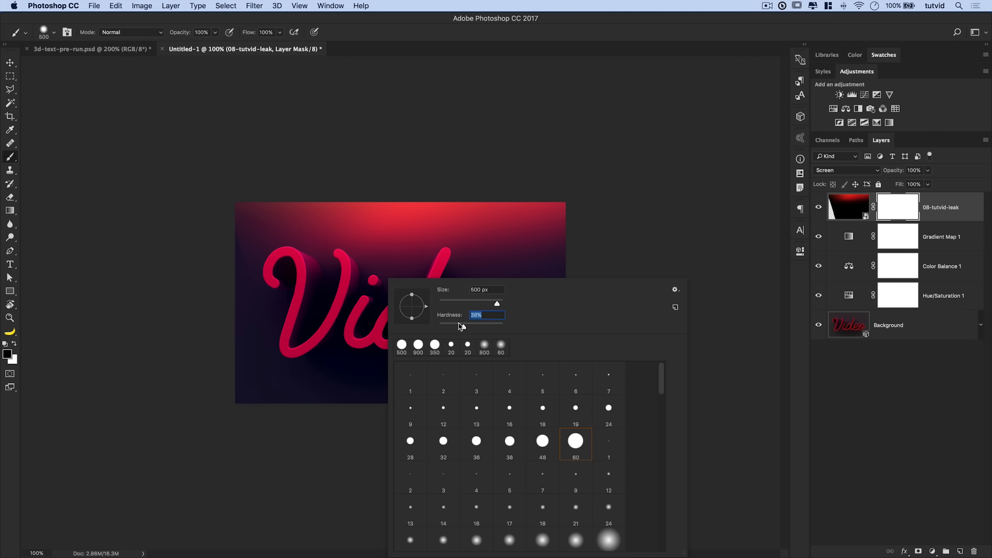
pyautogui.press('Return')
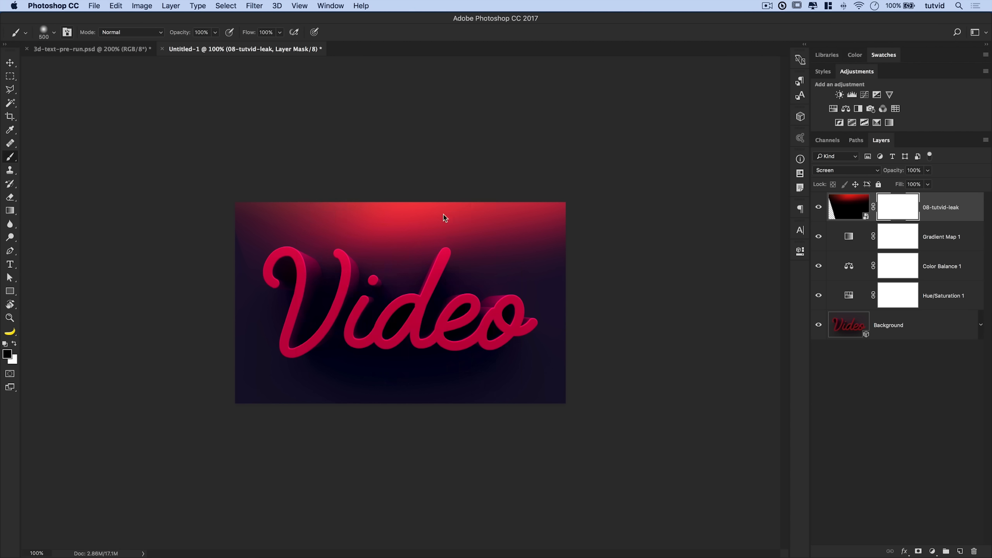
pyautogui.press('F5')
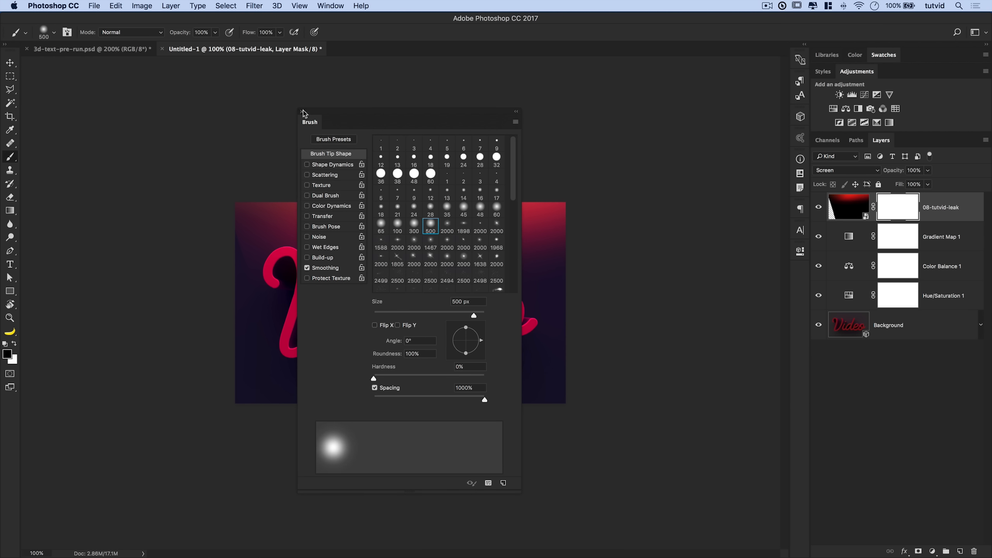
pyautogui.click(302, 112)
# Step: Reduce the brush to 400 px and paint black on the mask along the canvas's left edge to hide the leak's edge
pyautogui.press('[')
pyautogui.press('[')
pyautogui.press(']')
pyautogui.click(237, 312)
pyautogui.click(237, 325)
pyautogui.click(251, 347)
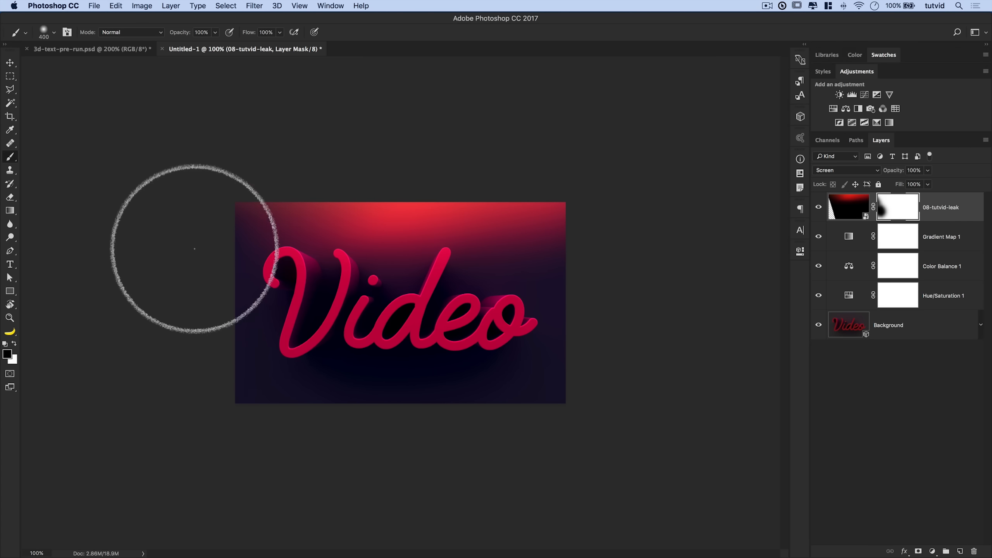
# Step: Add a Hue/Saturation adjustment clipped to the light leak layer, with Hue at -20 and Lightness at -18
pyautogui.click(847, 207)
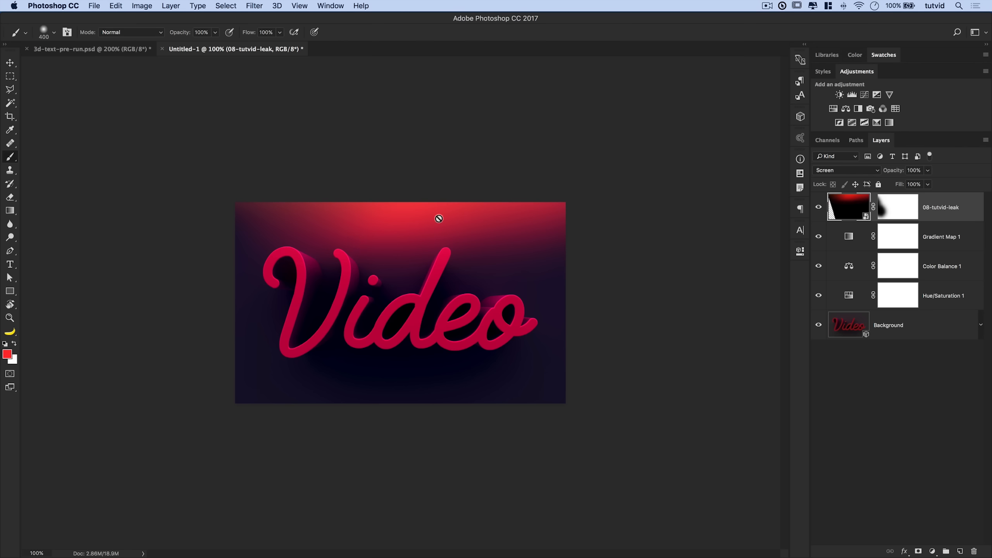
pyautogui.click(833, 110)
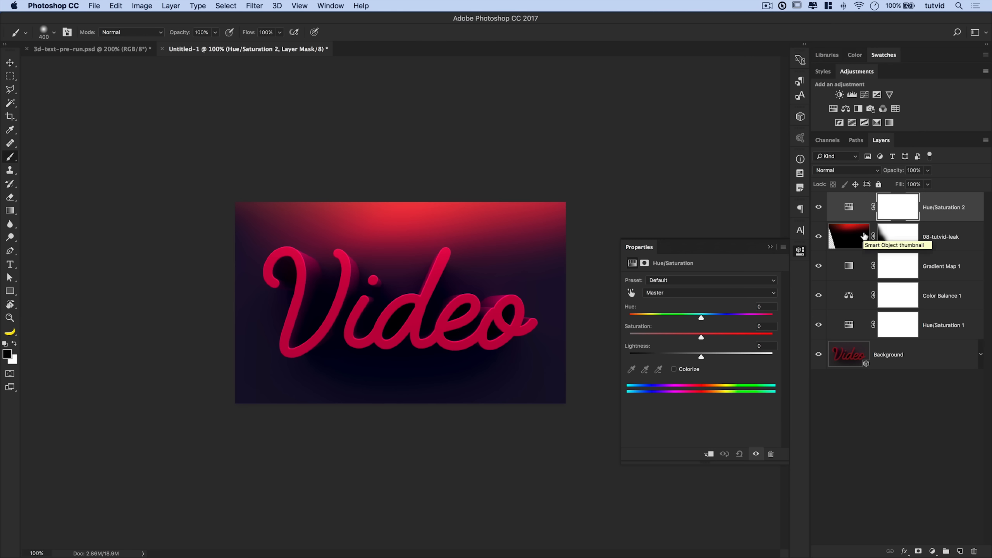
pyautogui.press('super+alt+g')
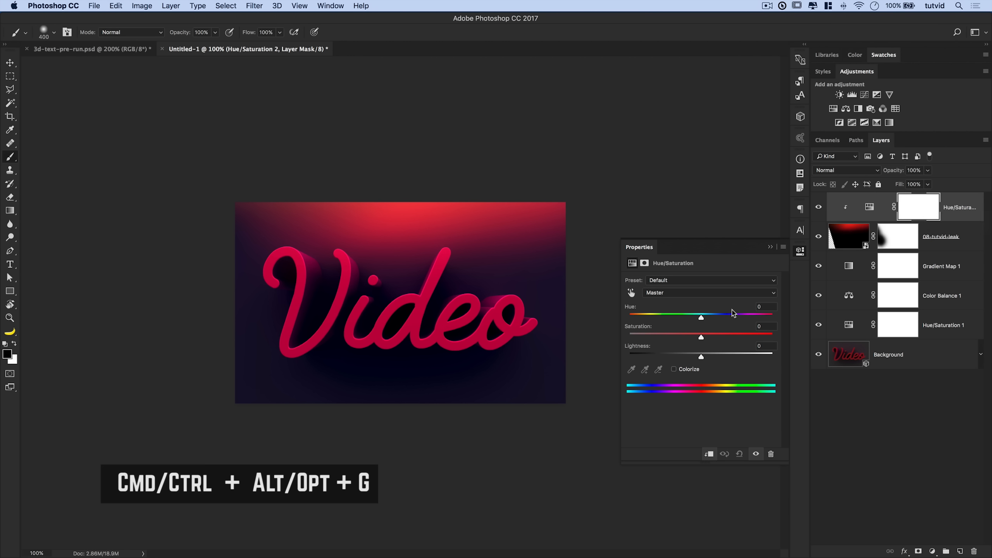
pyautogui.moveTo(701, 320); pyautogui.dragTo(696, 357)
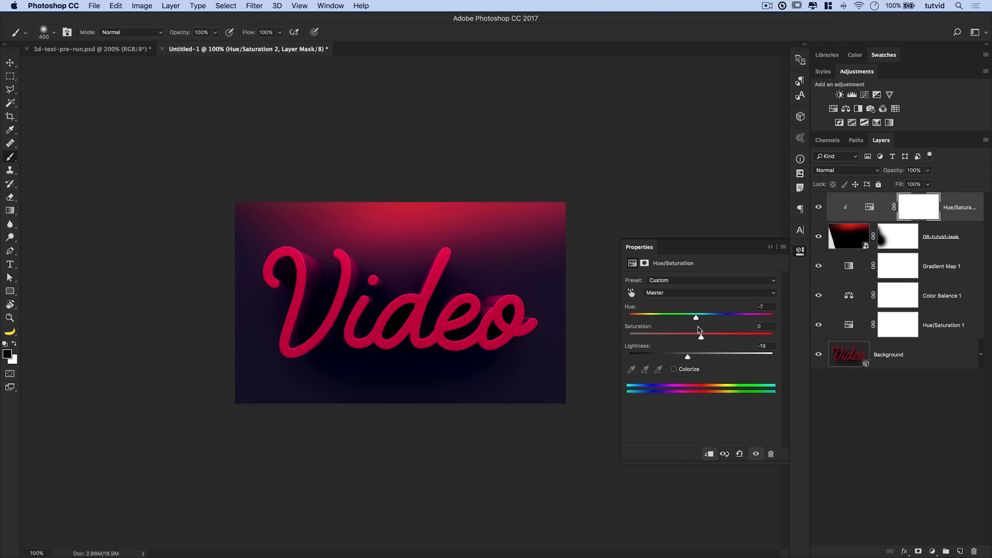
pyautogui.moveTo(697, 320); pyautogui.dragTo(686, 320)
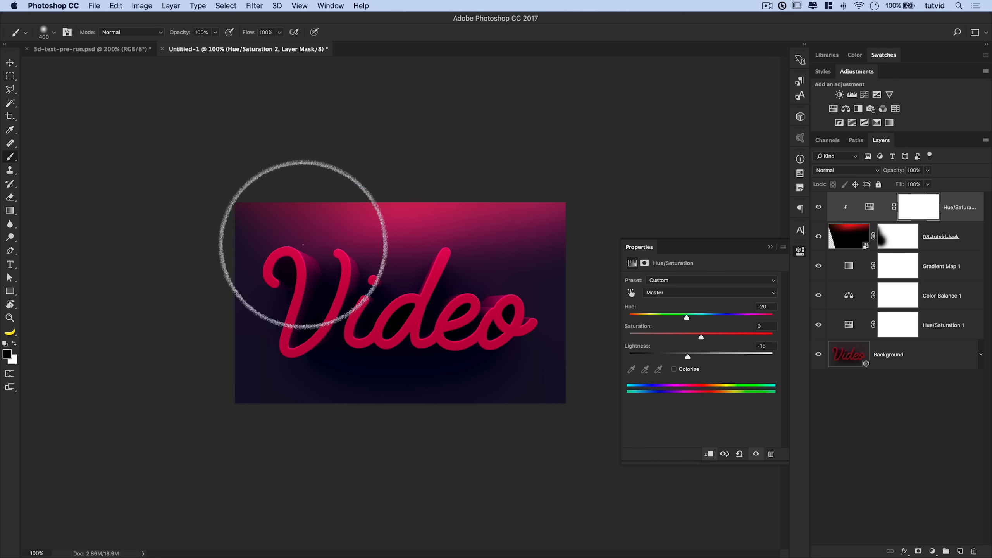
# Step: Compare the artwork with and without the Hue/Saturation adjustment clipped to the light leak
pyautogui.click(800, 252)
pyautogui.click(819, 207)
pyautogui.click(820, 207)
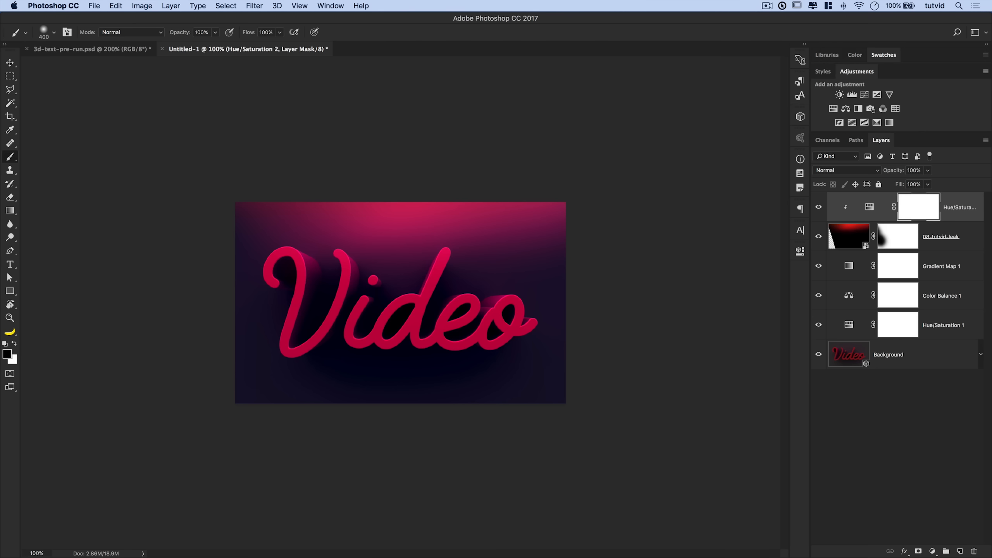
# Step: Place wg_grunge_paper1.jpg from the 01st-FEAT-3d-text-logo folder in Finder into the Photoshop document
pyautogui.moveTo(727, 300); pyautogui.dragTo(821, 157)
pyautogui.click(645, 216)
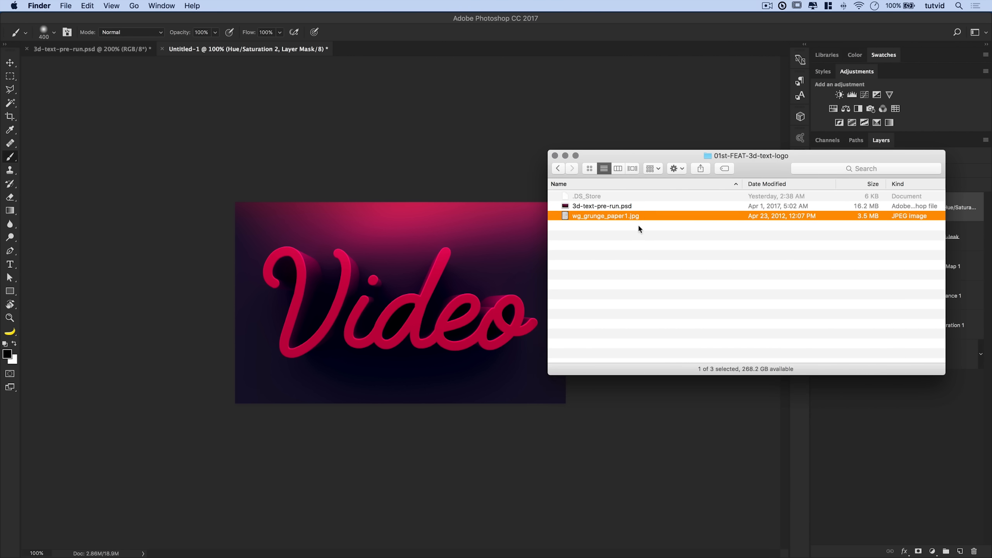
pyautogui.moveTo(643, 217); pyautogui.dragTo(435, 293)
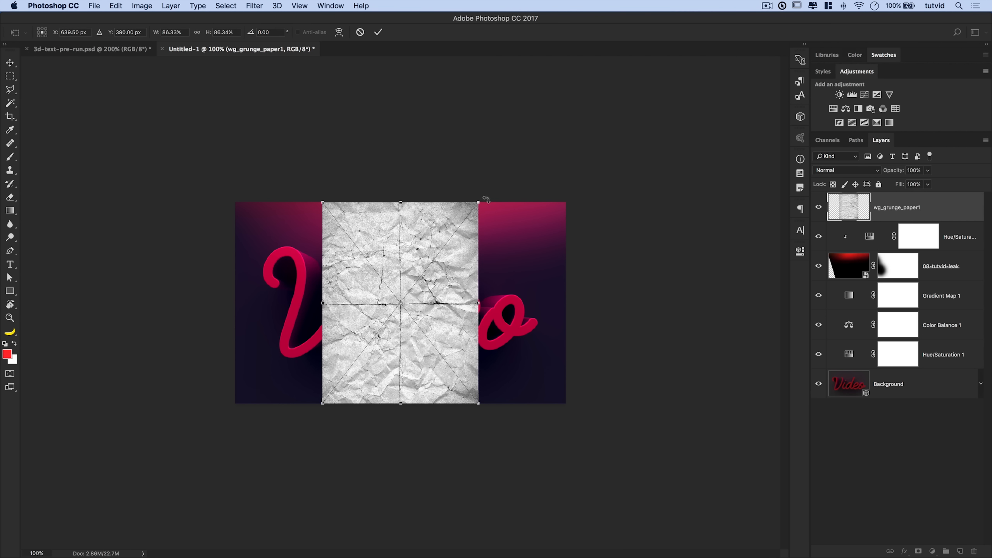
# Step: Rotate the grunge paper image a quarter turn and enlarge it to cover the whole canvas
pyautogui.moveTo(486, 199); pyautogui.dragTo(448, 470)
pyautogui.moveTo(503, 223); pyautogui.dragTo(579, 182)
pyautogui.press('Return')
pyautogui.press('b')
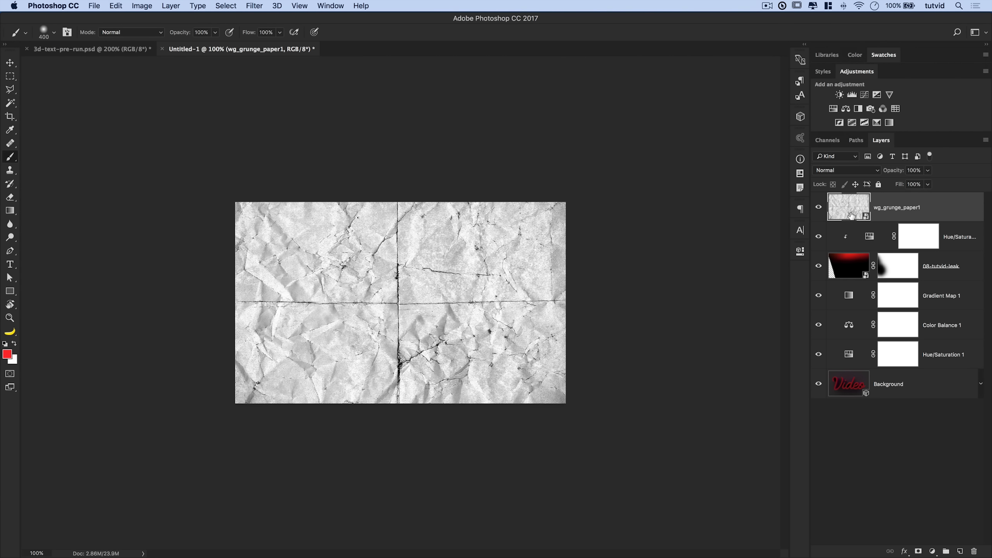
# Step: Rasterize the grunge paper layer and invert its colors
pyautogui.rightClick(908, 200)
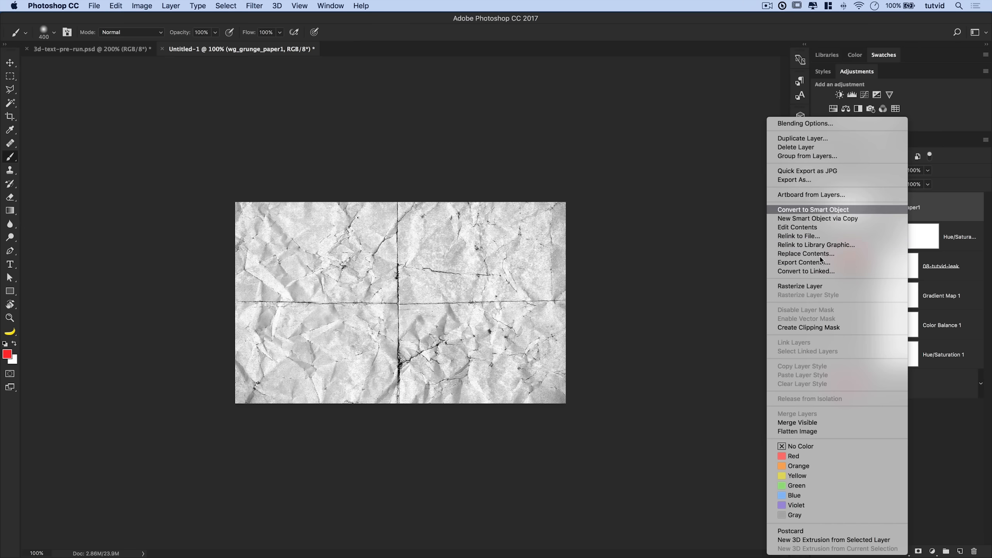
pyautogui.click(821, 285)
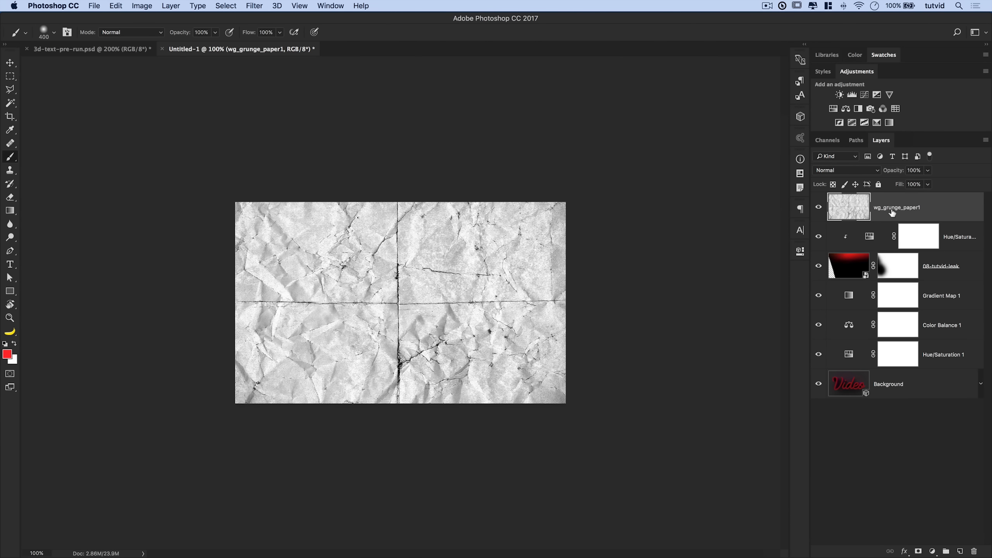
pyautogui.press('super+i')
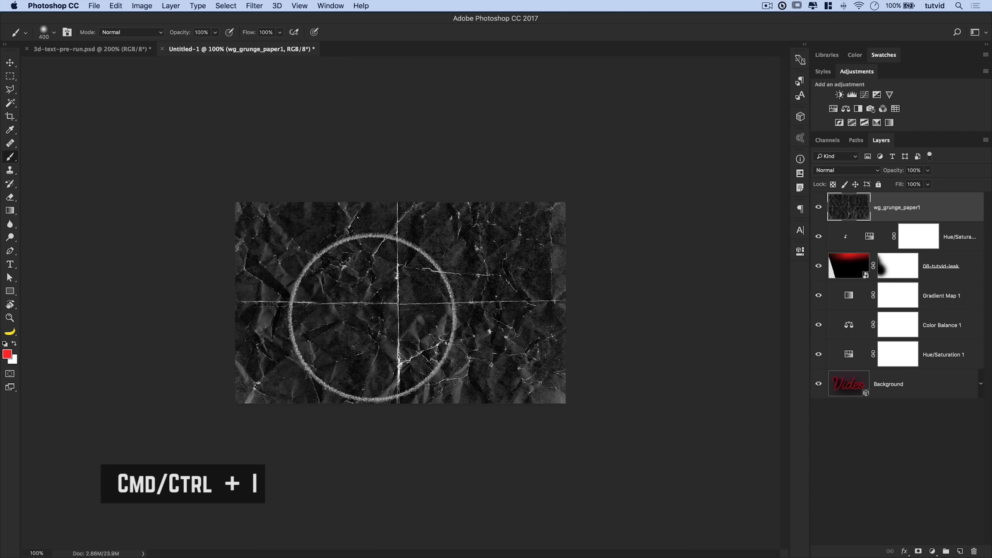
# Step: Set the grunge paper layer's blending mode to Screen and its opacity to 56%
pyautogui.click(861, 172)
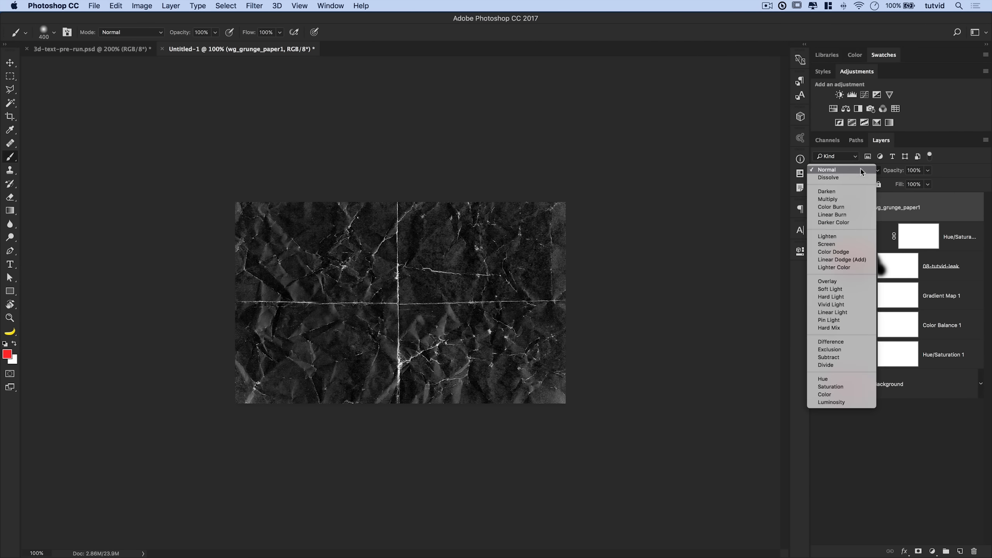
pyautogui.click(835, 242)
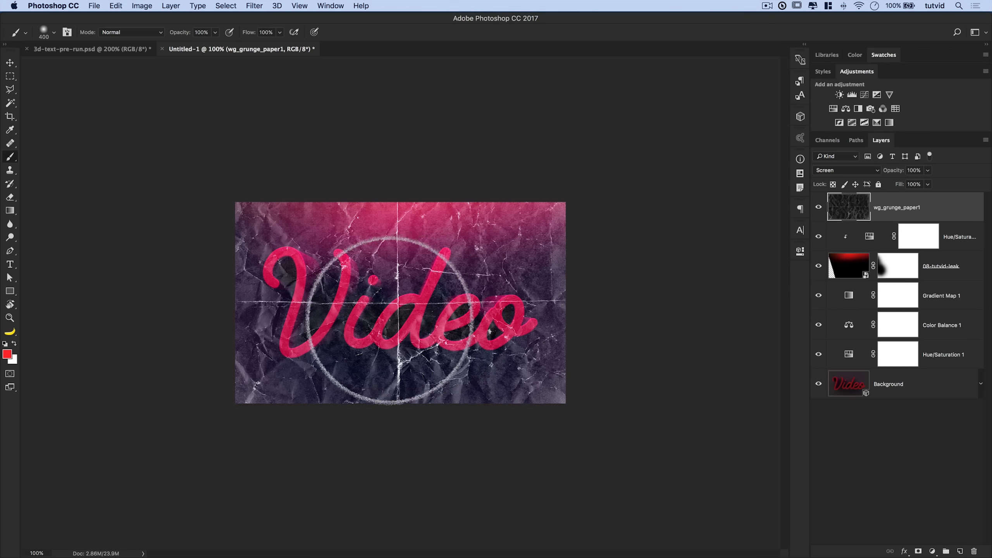
pyautogui.press('v')
pyautogui.moveTo(898, 175); pyautogui.dragTo(872, 173)
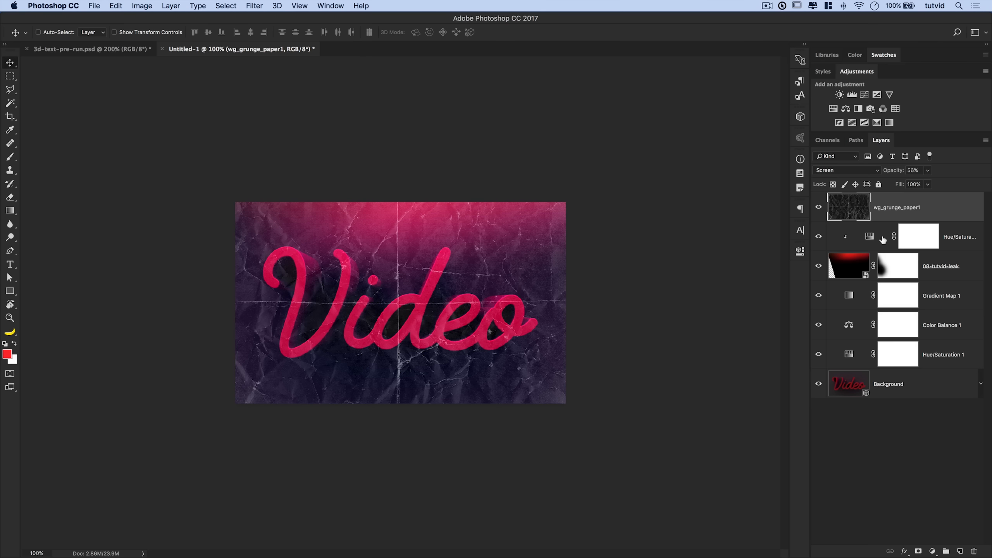
# Step: In the grunge paper layer's Blending Options, split the Underlying Layer's black Blend If slider to 0 / 214
pyautogui.click(176, 5)
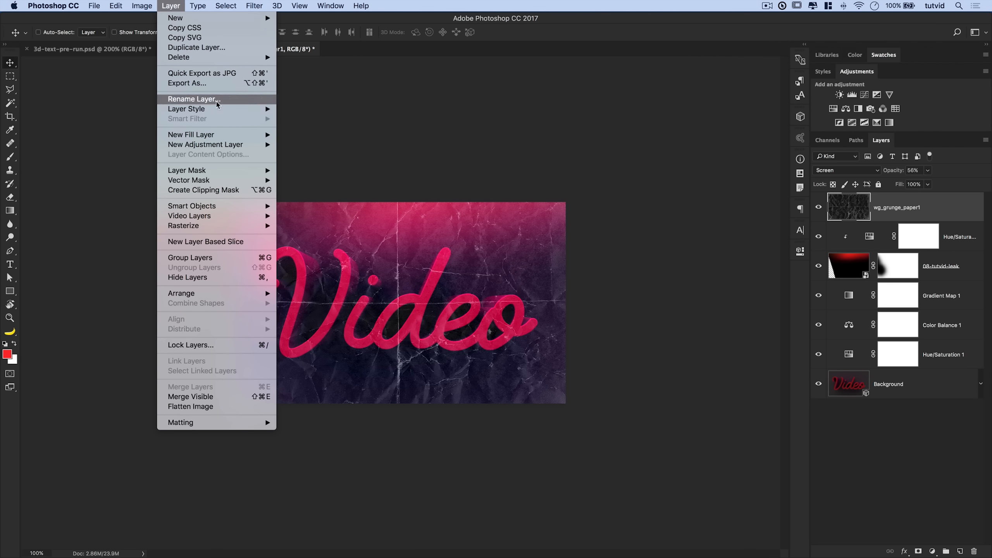
pyautogui.moveTo(225, 110)
pyautogui.click(312, 109)
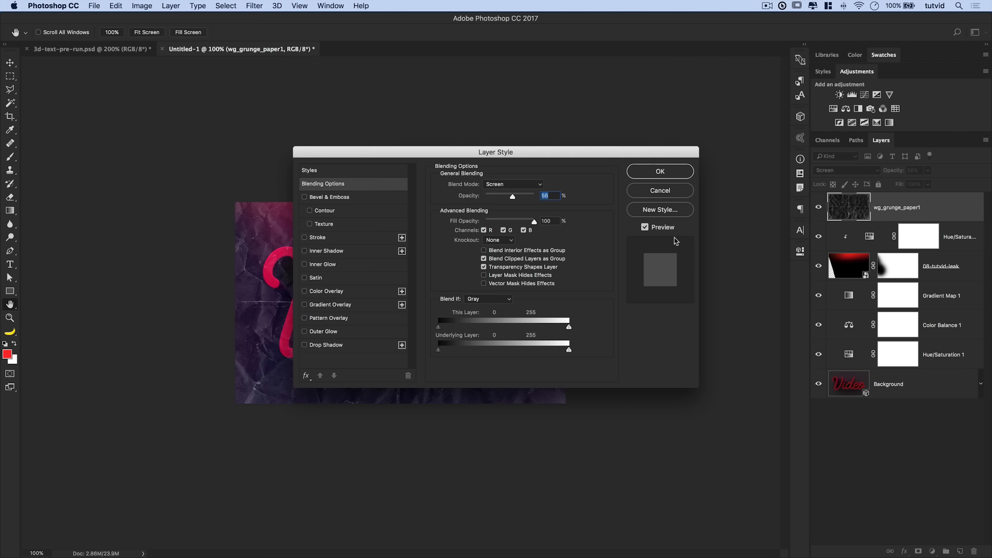
pyautogui.moveTo(565, 155); pyautogui.dragTo(962, 138)
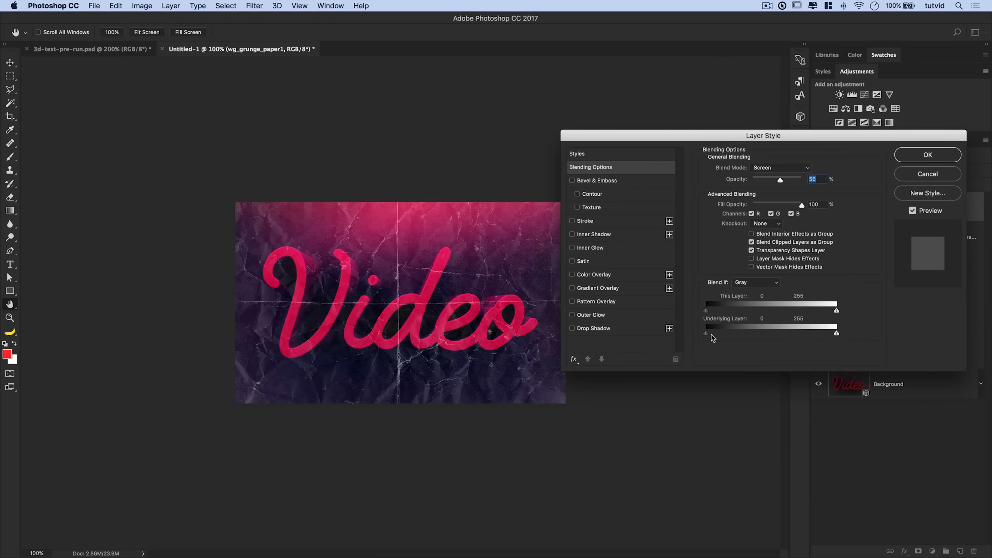
pyautogui.moveTo(708, 338); pyautogui.dragTo(703, 337)
pyautogui.press('alt')
pyautogui.moveTo(706, 335); pyautogui.dragTo(790, 340)
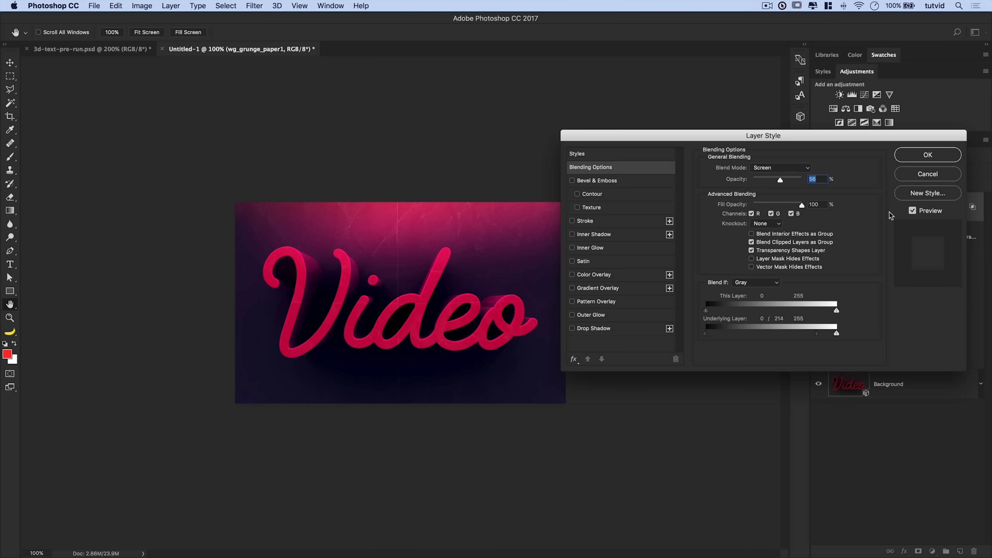
pyautogui.click(946, 160)
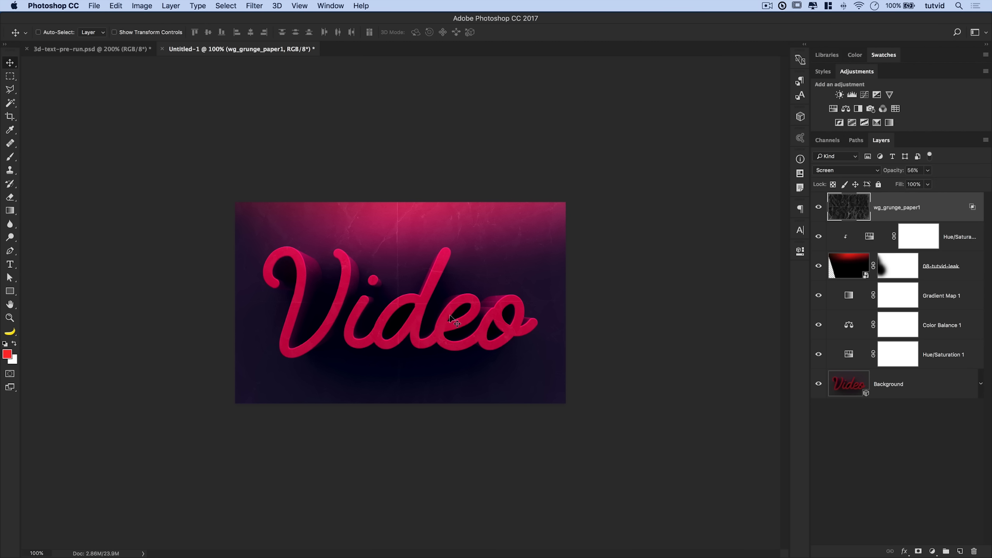
# Step: Add a layer mask to the grunge paper layer
pyautogui.press('z')
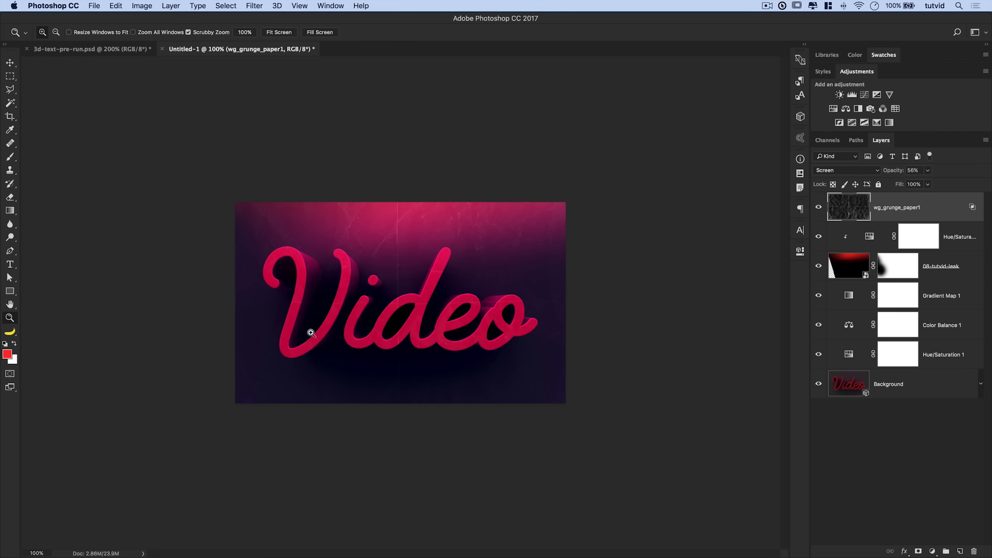
pyautogui.click(316, 340)
pyautogui.click(388, 324)
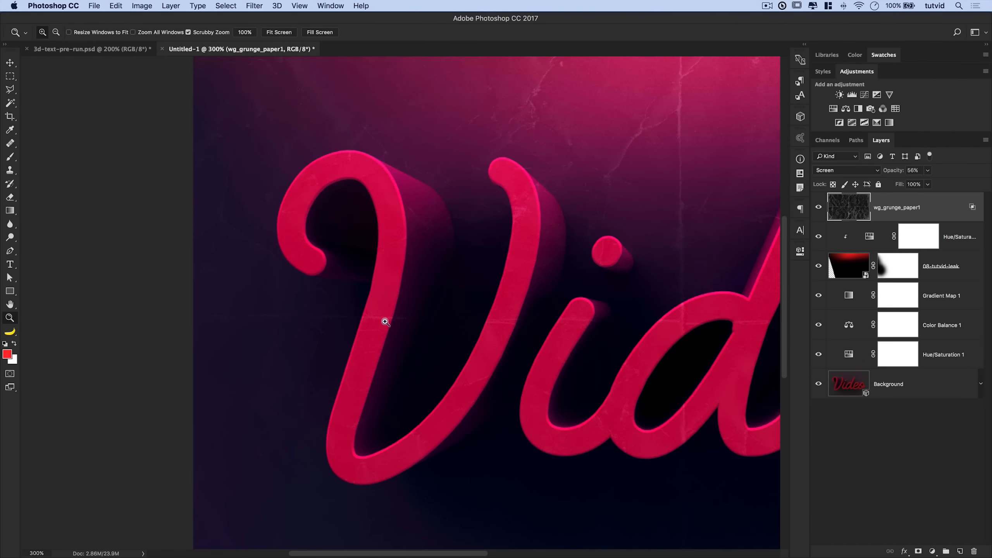
pyautogui.hscroll(3, 687, 399)
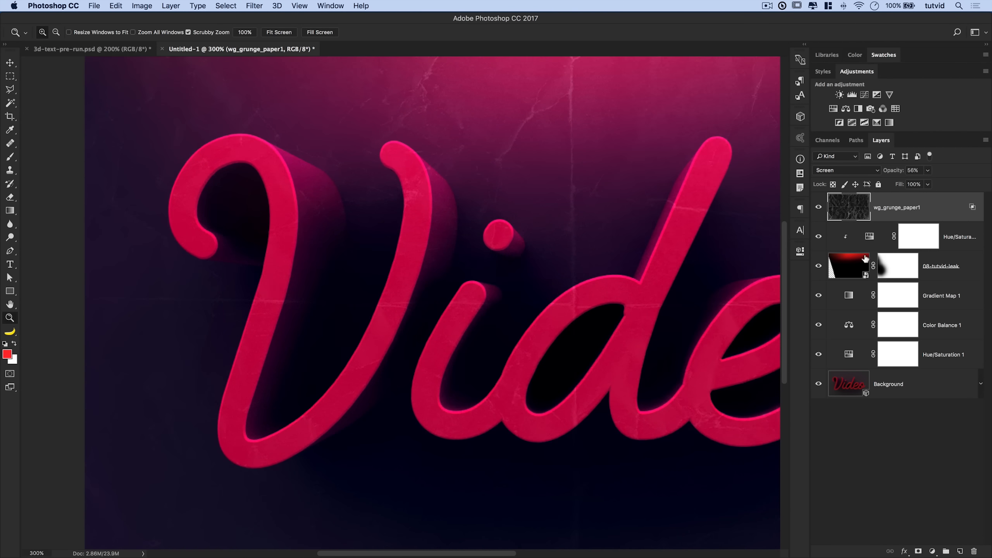
pyautogui.click(920, 552)
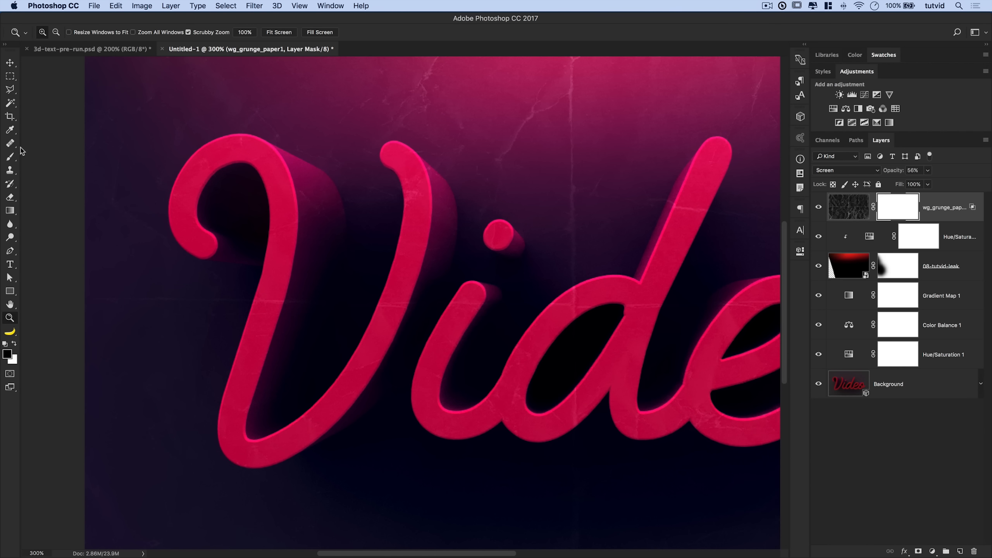
# Step: Set up the Brush tool with the soft round 18 px preset at 0% hardness
pyautogui.click(10, 157)
pyautogui.rightClick(464, 273)
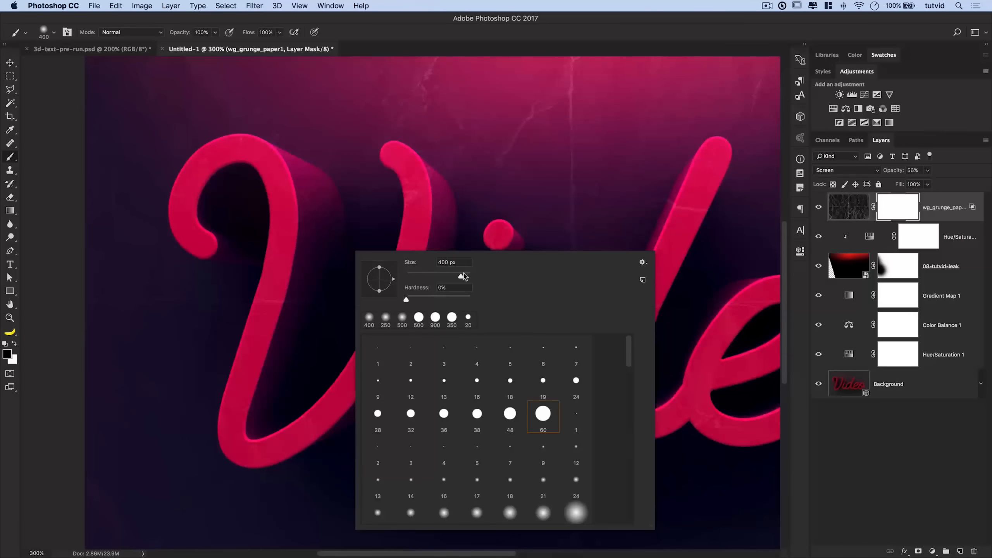
pyautogui.scroll(-2, 484, 450)
pyautogui.click(444, 487)
pyautogui.click(517, 461)
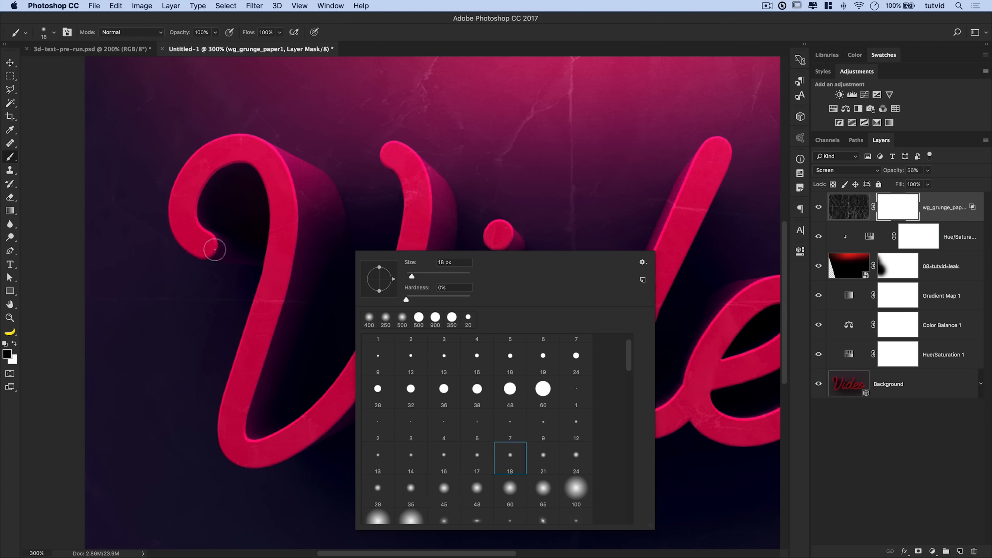
pyautogui.press('Return')
# Step: Paint black on the grunge paper layer's mask over the texture marks on the faces of the letters V, i and d
pyautogui.moveTo(191, 217)
pyautogui.mouseDown()
pyautogui.moveTo(199, 173)
pyautogui.moveTo(241, 151)
pyautogui.mouseUp()
pyautogui.moveTo(260, 320); pyautogui.dragTo(259, 305)
pyautogui.moveTo(408, 201); pyautogui.dragTo(426, 191)
pyautogui.moveTo(559, 307); pyautogui.dragTo(653, 305)
pyautogui.moveTo(669, 202); pyautogui.dragTo(703, 214)
pyautogui.moveTo(586, 416); pyautogui.dragTo(581, 389)
pyautogui.moveTo(639, 432); pyautogui.dragTo(646, 426)
pyautogui.moveTo(495, 412); pyautogui.dragTo(481, 409)
# Step: Mask out the remaining texture marks on the faces of the letters d, e and o, enlarging the brush as needed and ending at 20 px
pyautogui.press('space')
pyautogui.moveTo(740, 392); pyautogui.dragTo(411, 347)
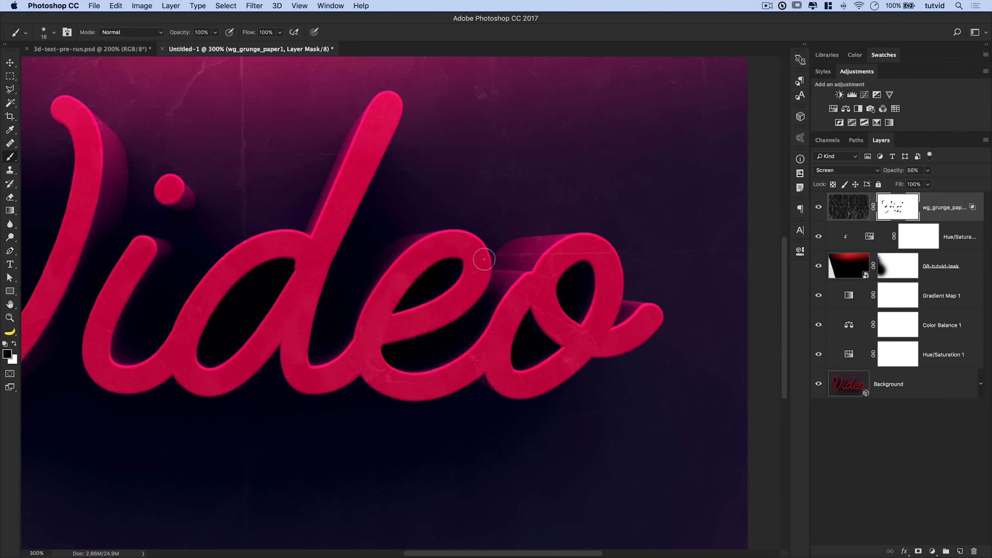
pyautogui.moveTo(589, 331)
pyautogui.mouseDown()
pyautogui.moveTo(481, 353)
pyautogui.moveTo(389, 292)
pyautogui.moveTo(494, 278)
pyautogui.mouseUp()
pyautogui.press(']')
pyautogui.press(']')
pyautogui.press(']')
pyautogui.moveTo(191, 335); pyautogui.dragTo(191, 324)
pyautogui.press('[')
pyautogui.press('[')
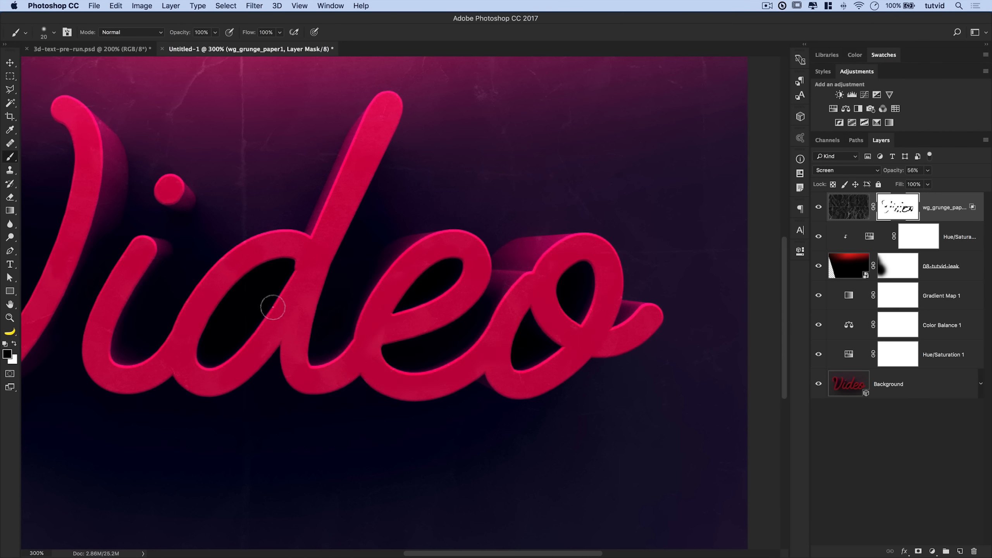
pyautogui.press('super+minus')
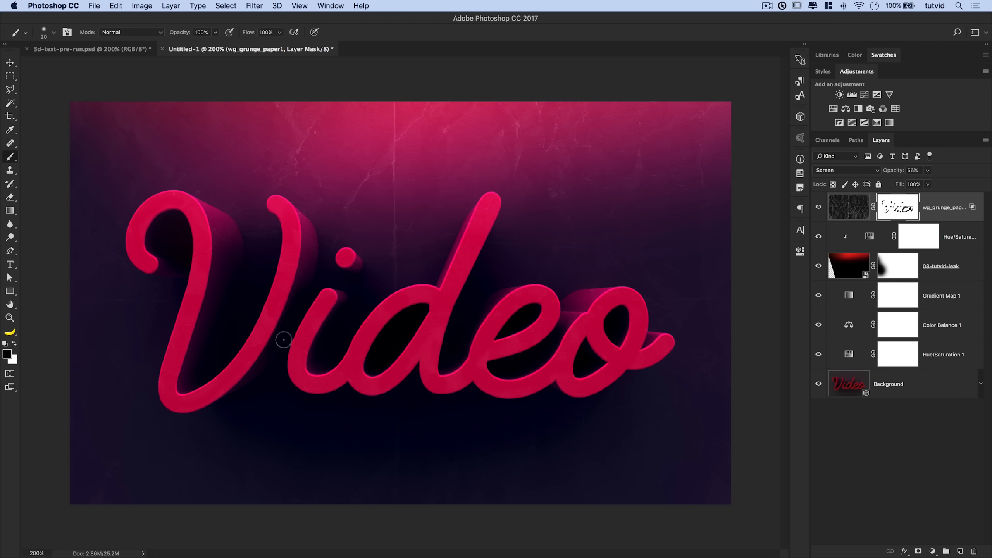
pyautogui.press('super+minus')
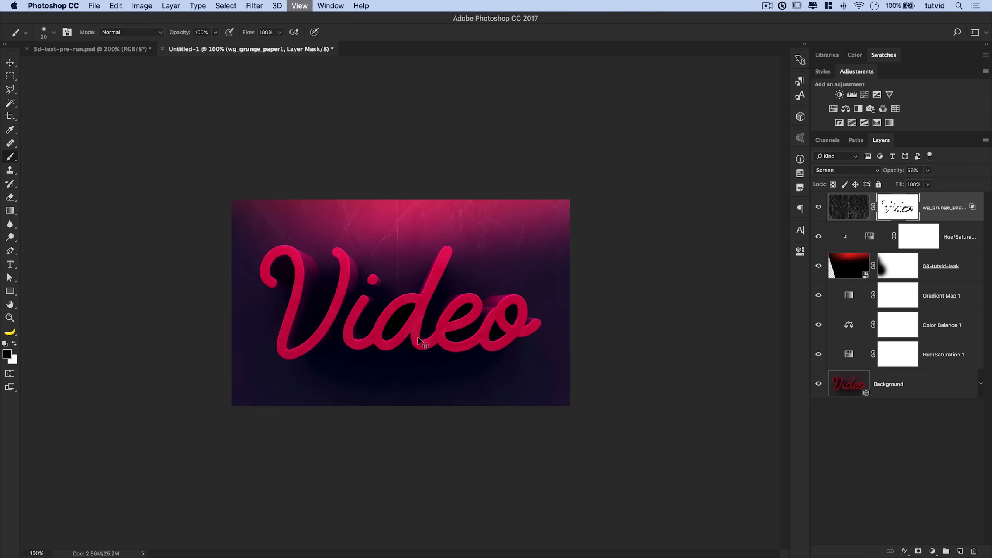
pyautogui.press('super+equal')
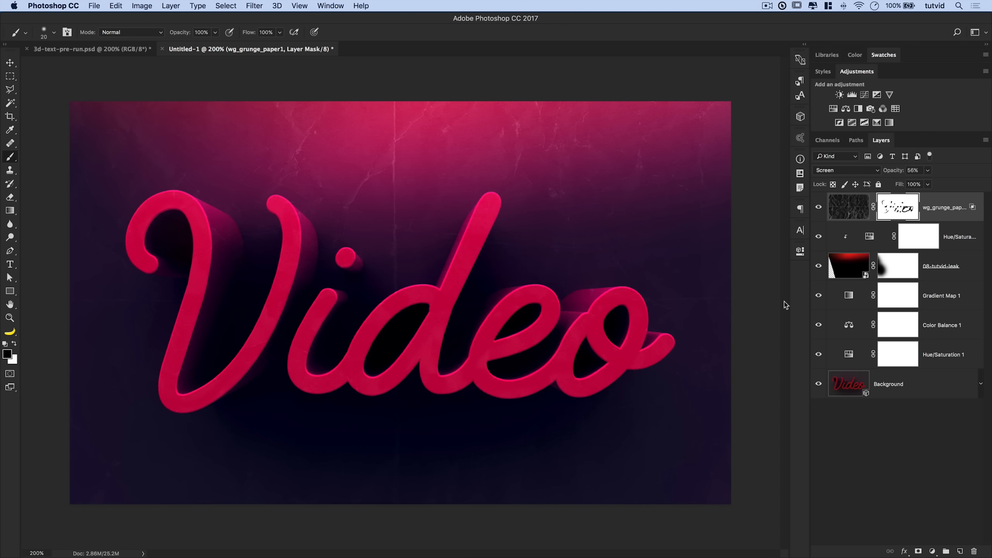